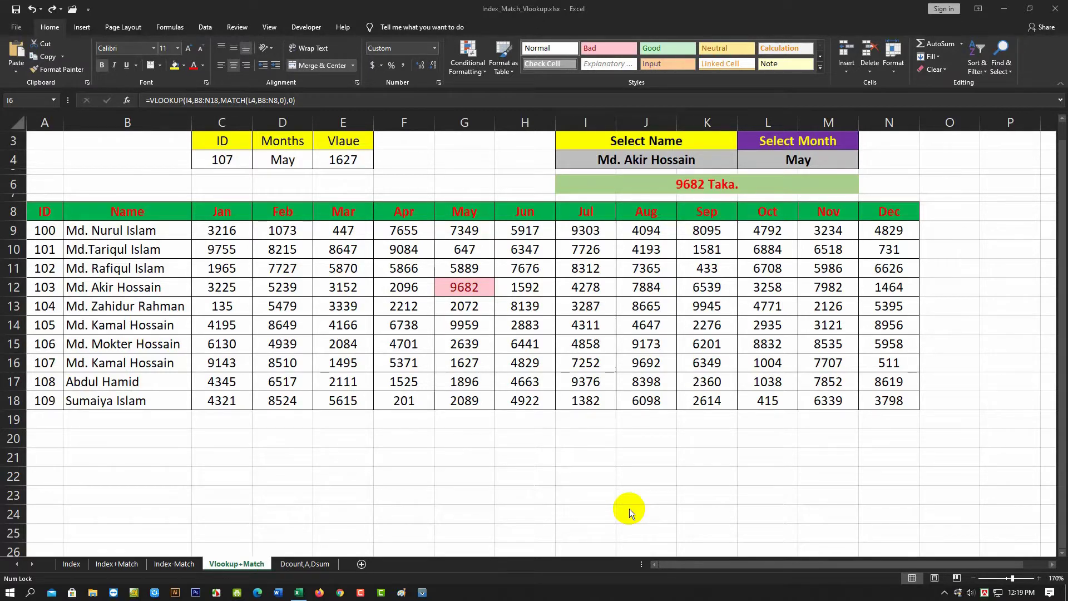
click(666, 160)
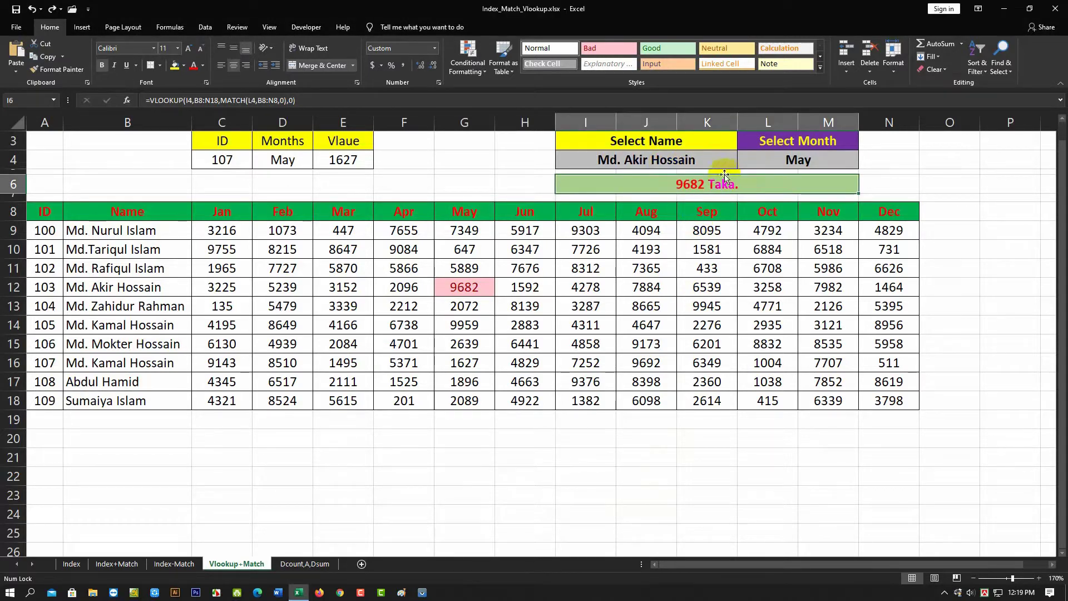
click(705, 163)
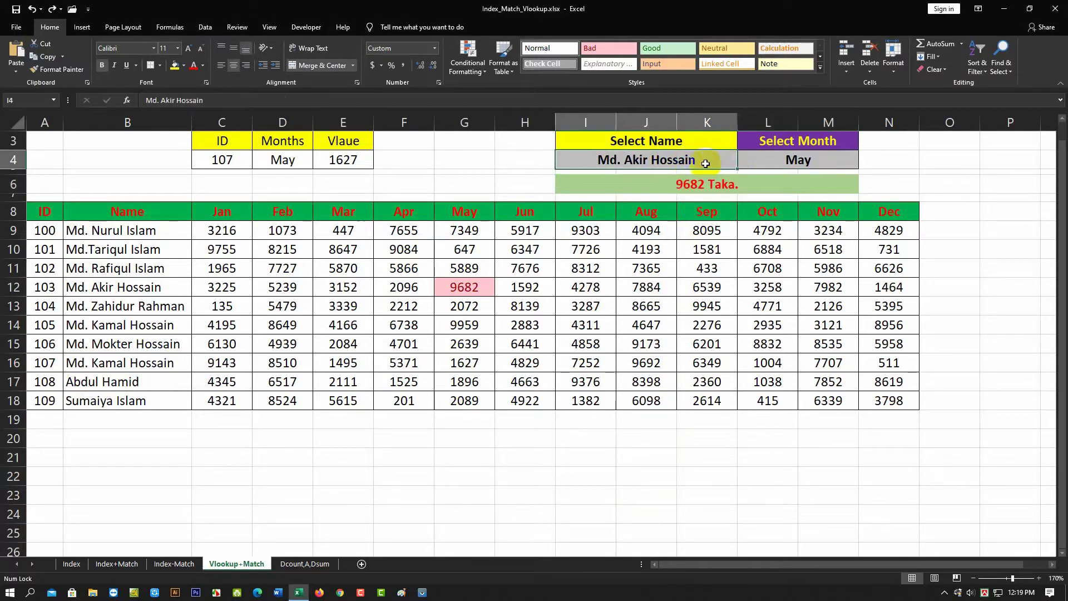
click(742, 162)
click(604, 225)
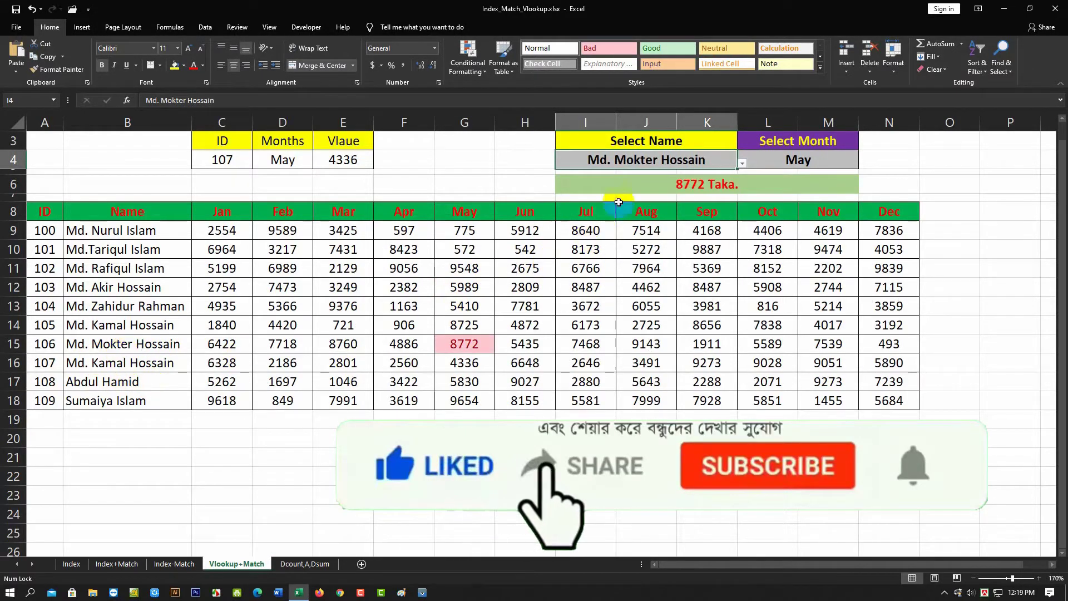
- Choose Oct from the month drop-down list in the Select Month cell
click(786, 162)
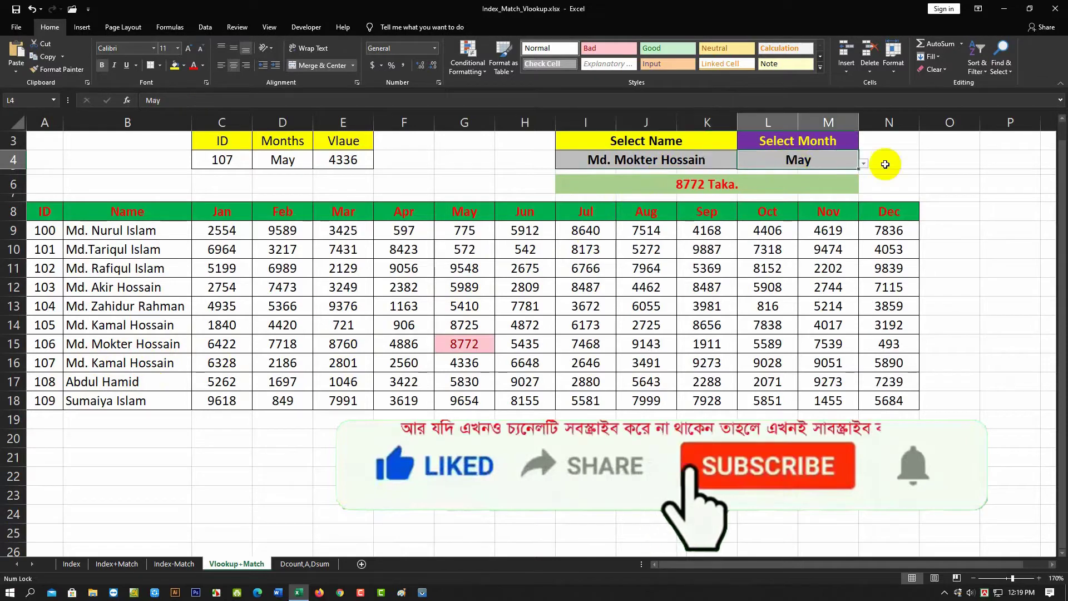
click(864, 165)
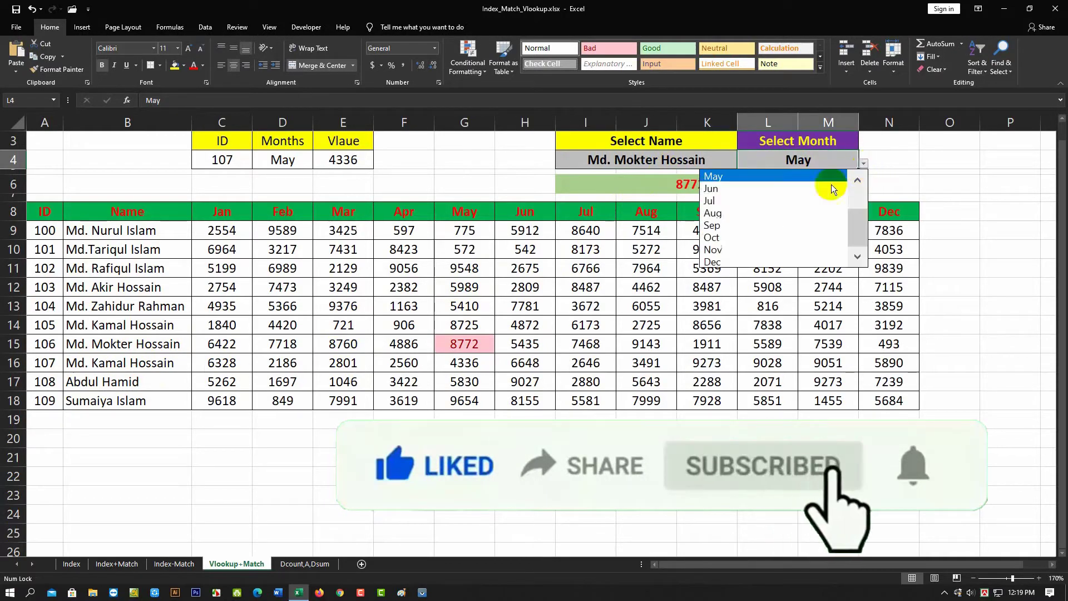
click(735, 237)
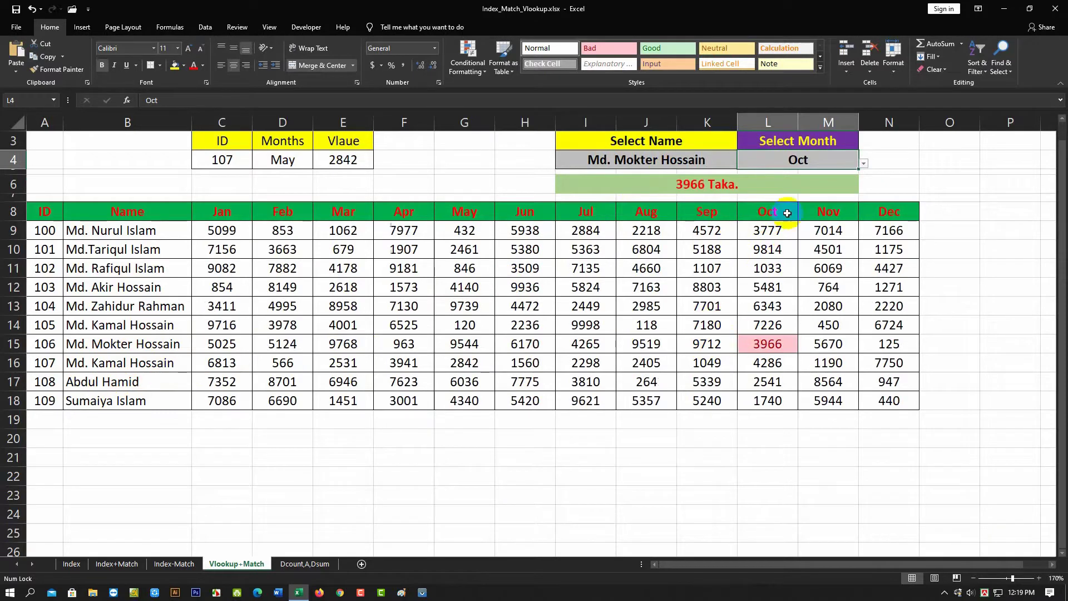
- Clear the result cell I6 and begin a VLOOKUP formula there with I4 as the lookup value
click(691, 183)
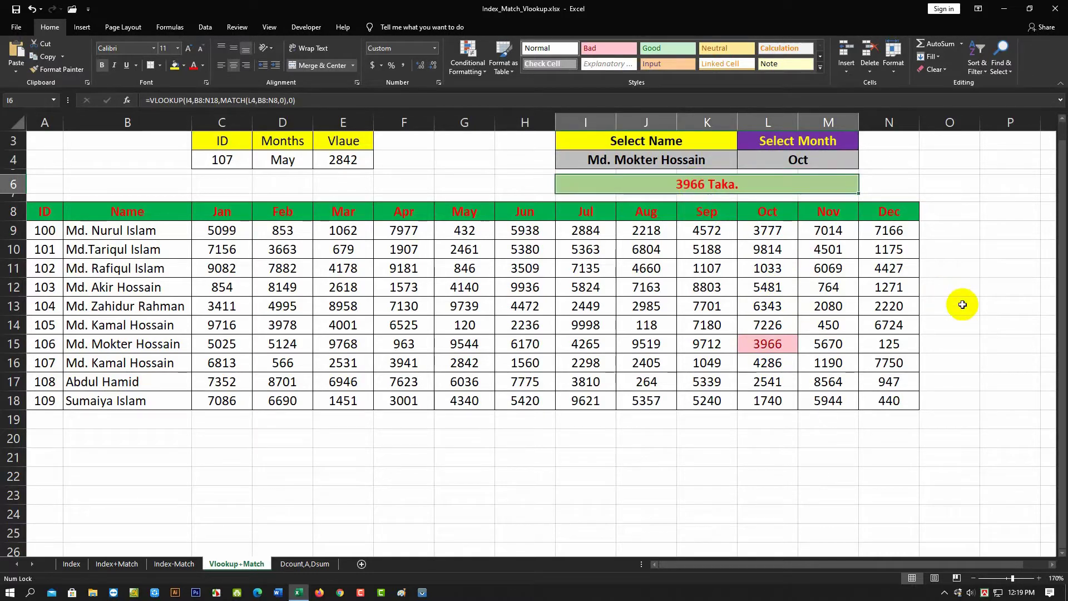
key(Delete)
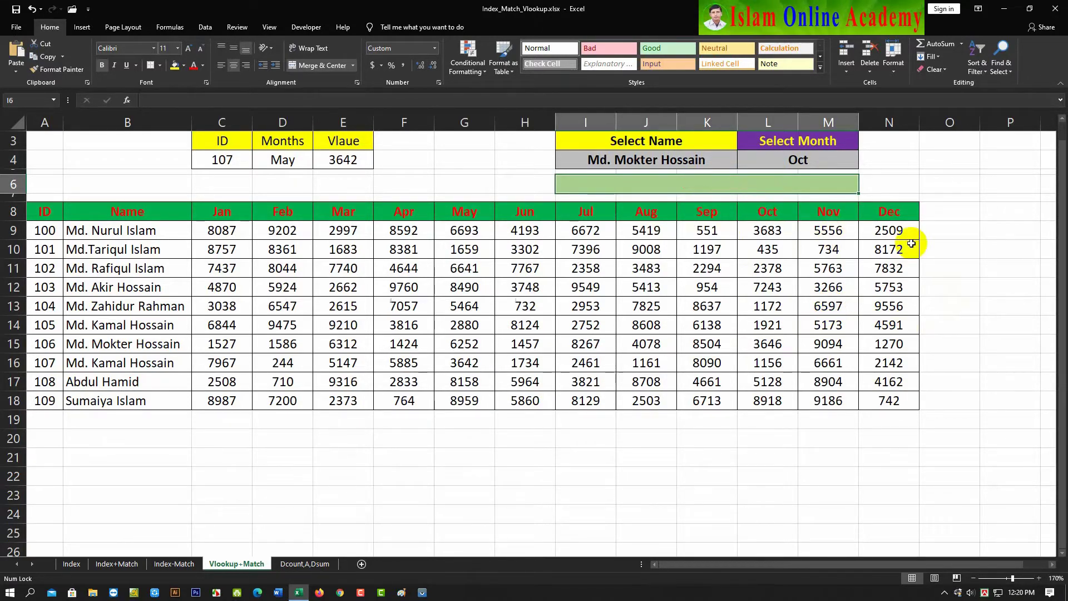
text(=)
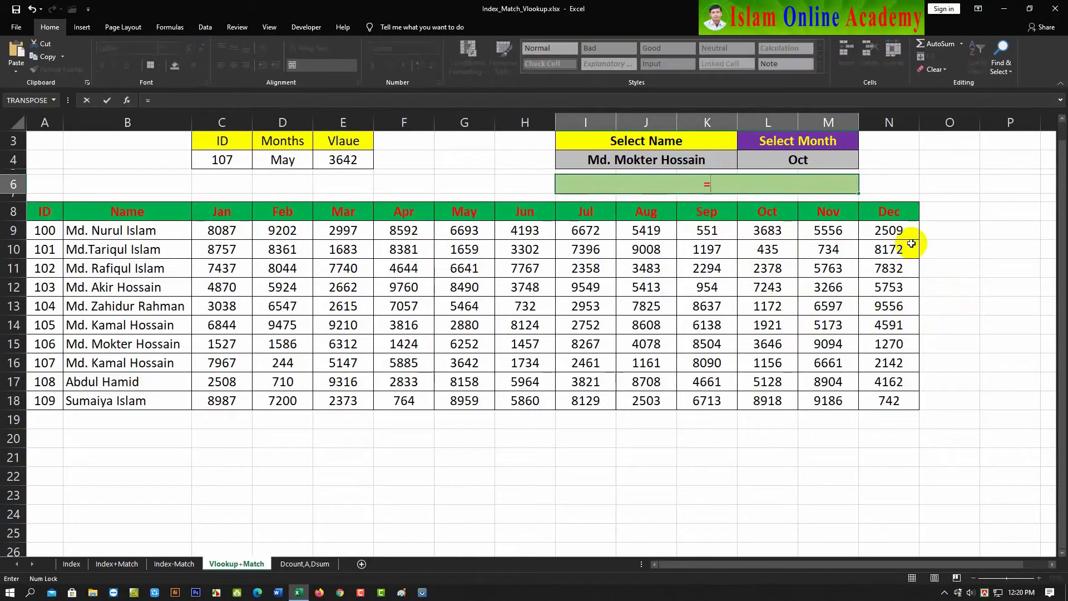
text(vl)
key(Tab)
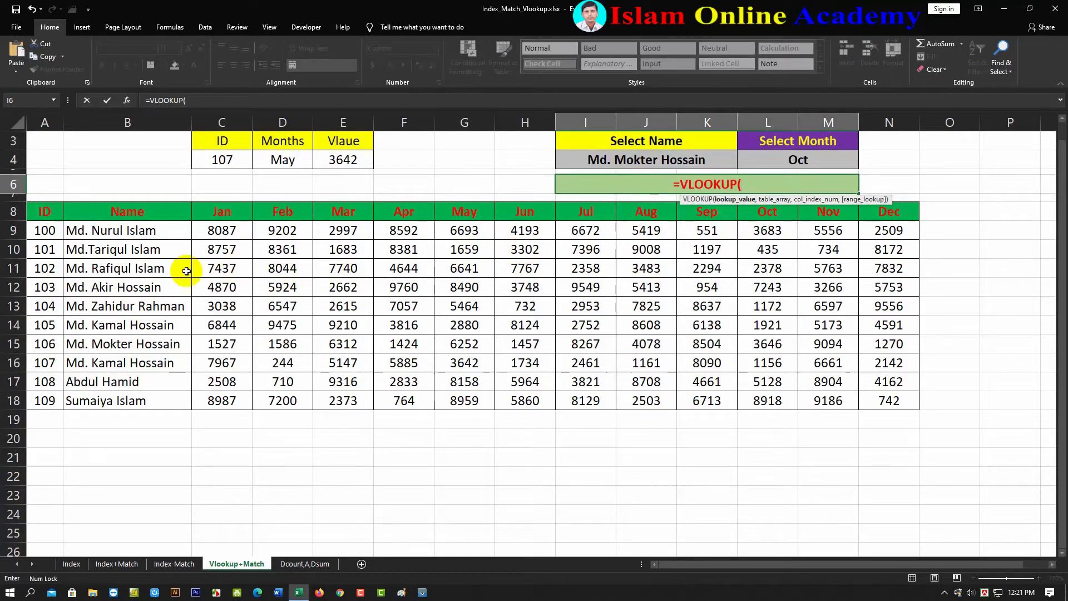
click(630, 162)
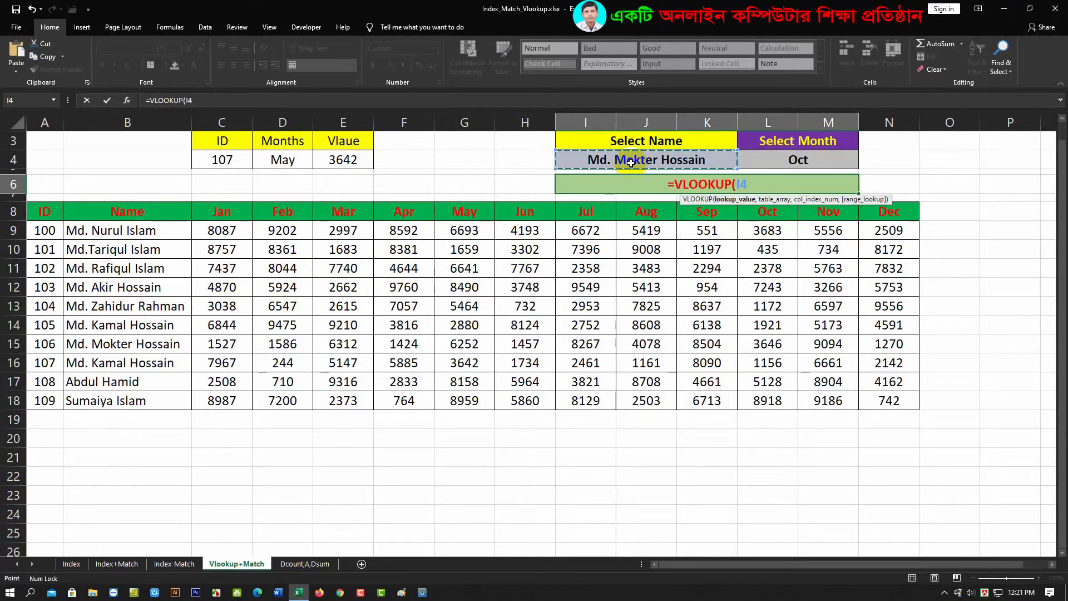
text(,)
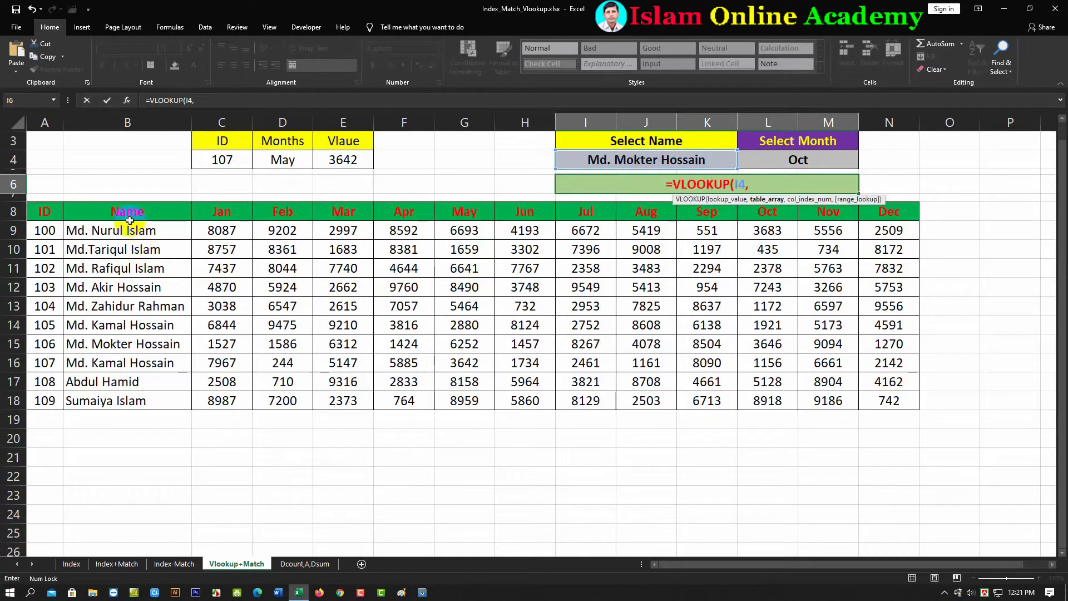
- Set the VLOOKUP table array to the whole data range B8:N18
drag(106, 211, 398, 400)
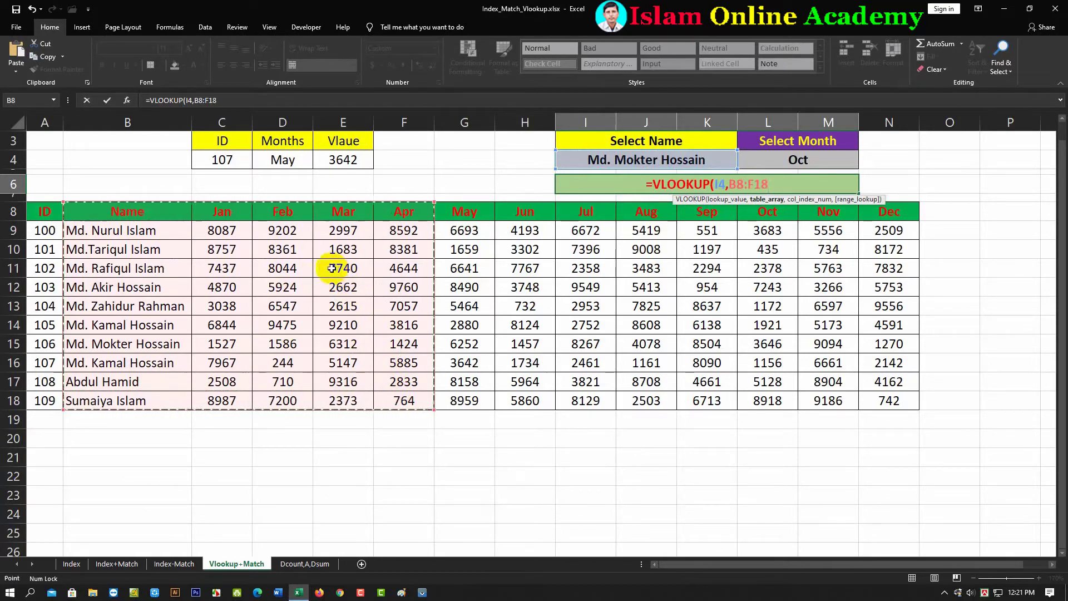
drag(104, 212, 881, 396)
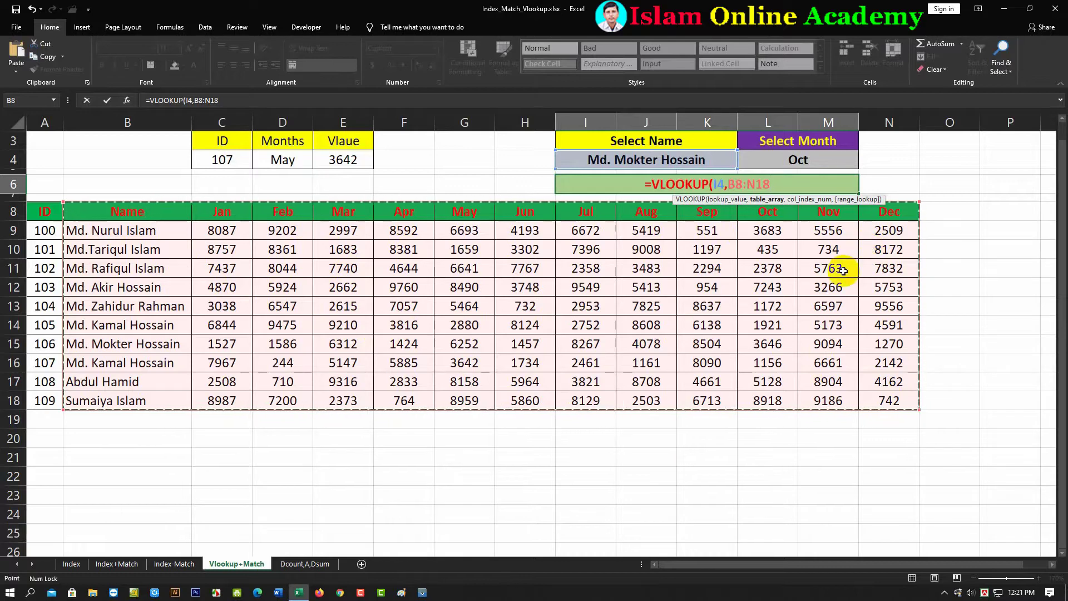
text(,)
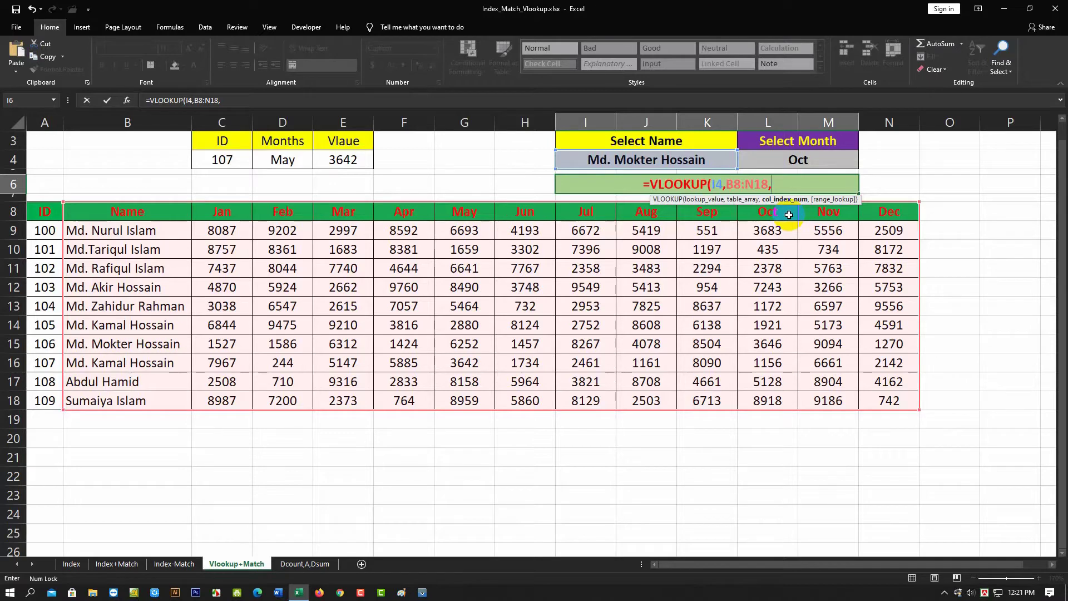
- Add MATCH(L4,B8:N8,0) as the column index argument of the VLOOKUP
text(mat)
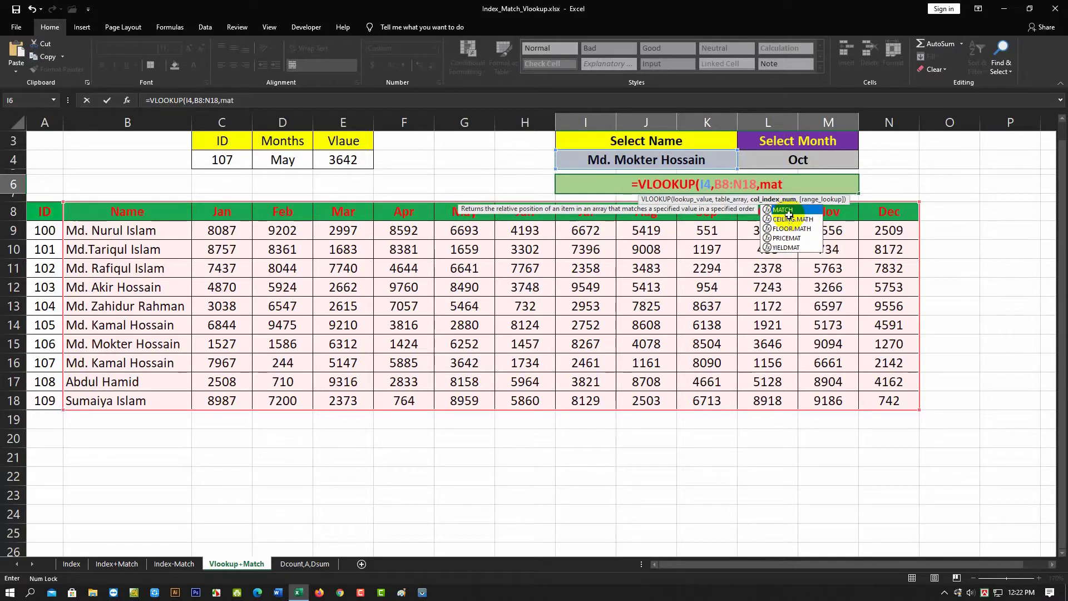
double_click(789, 214)
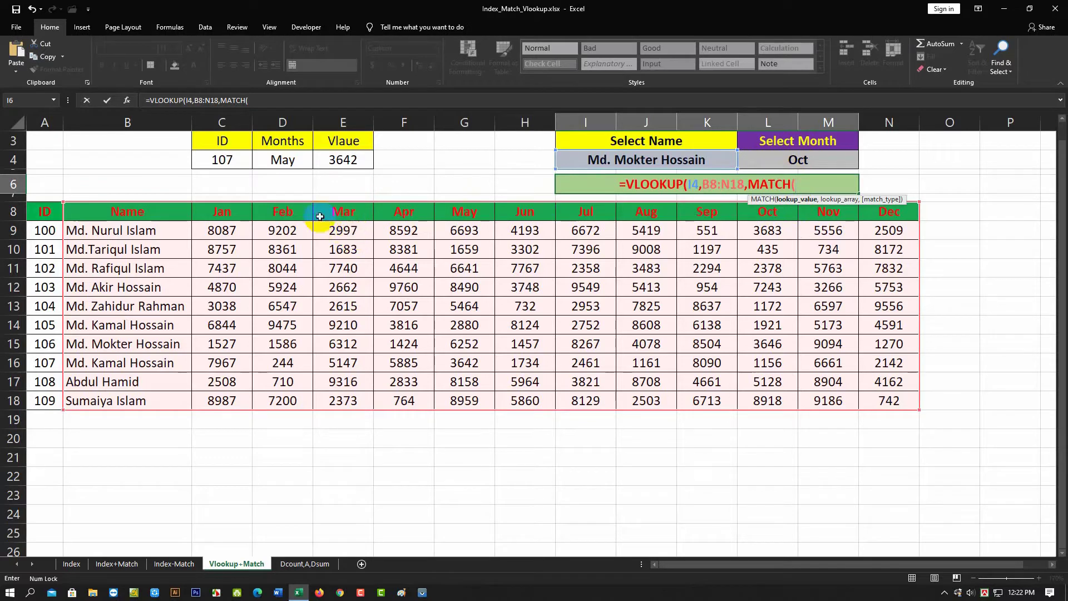
click(791, 161)
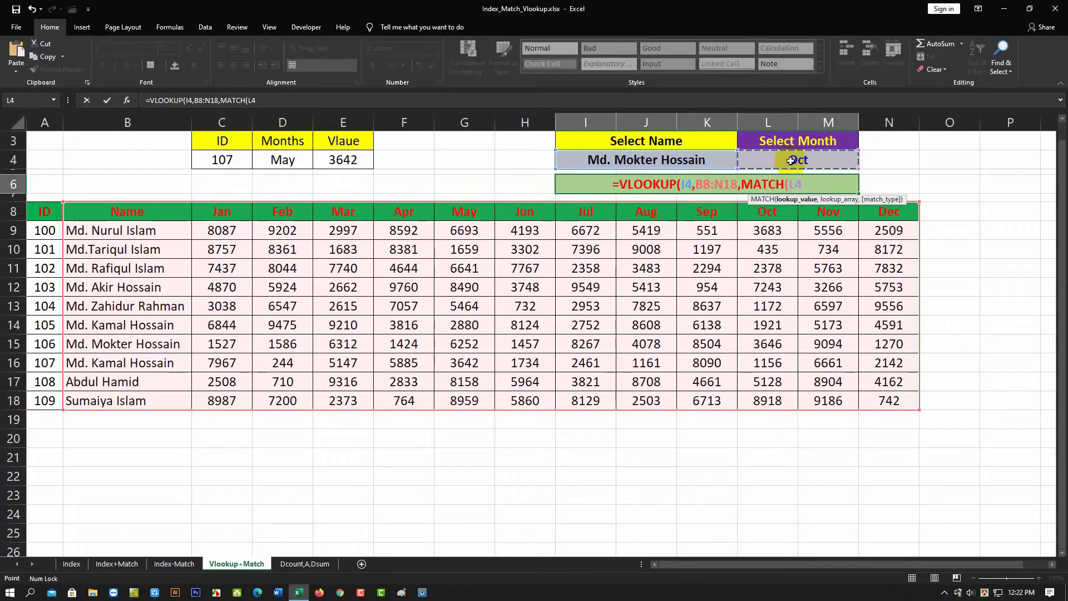
text(,)
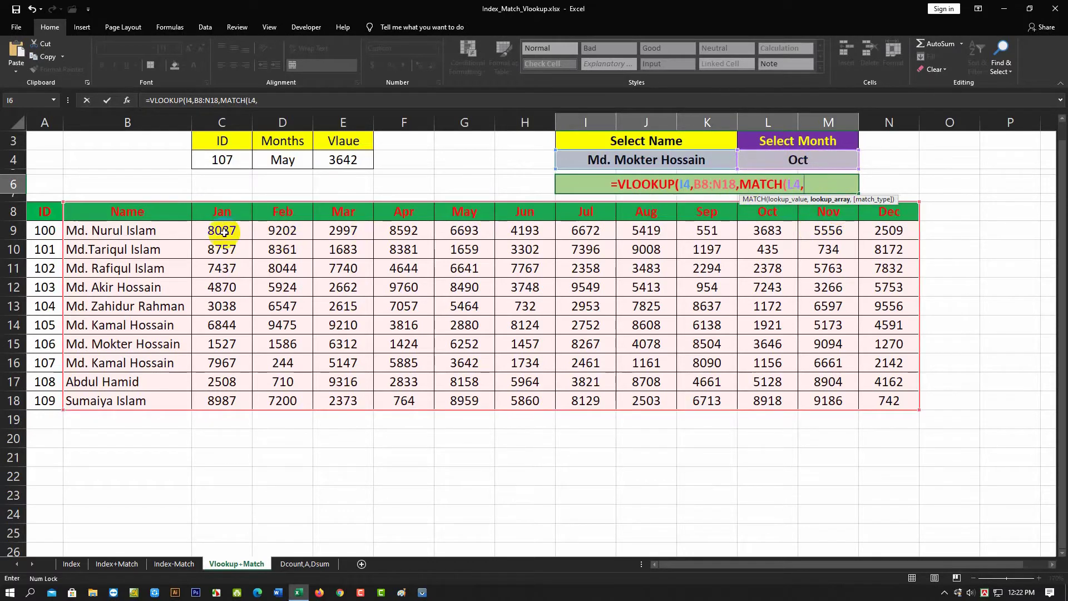
drag(114, 216, 905, 216)
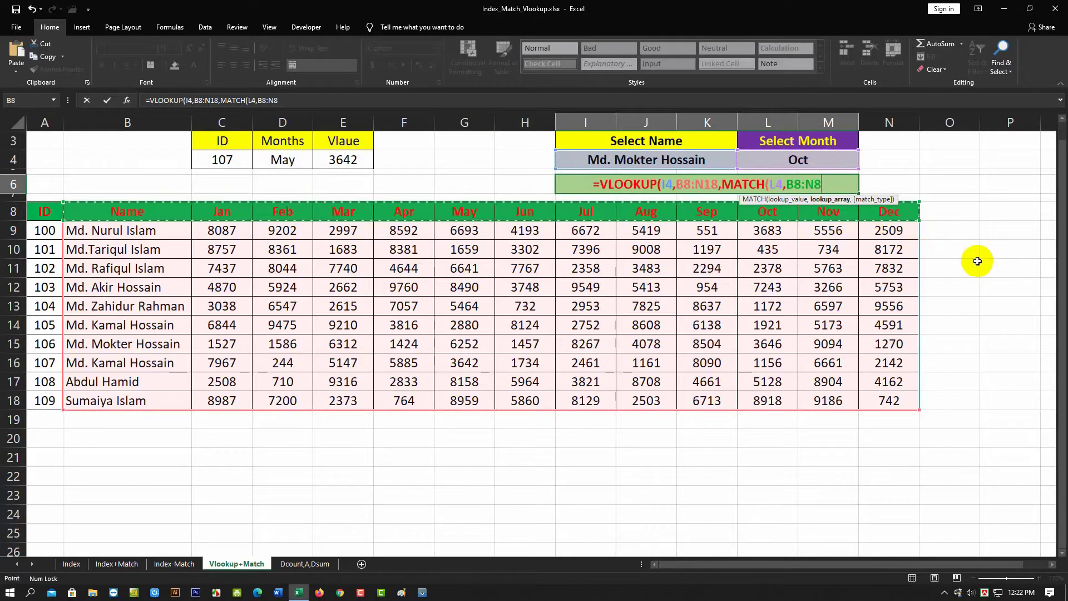
text(,)
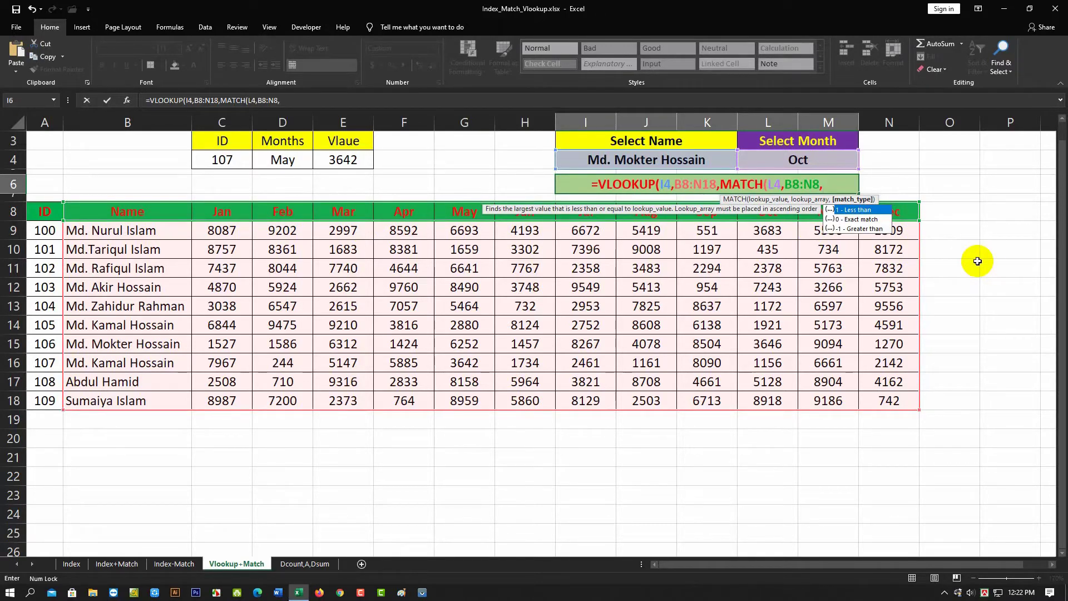
text(0)
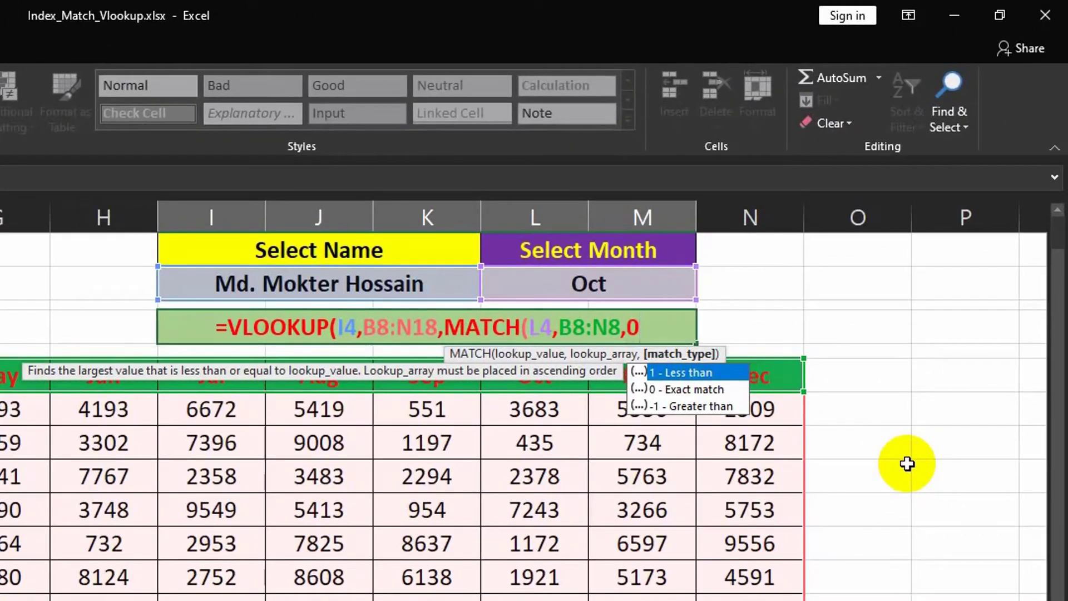
text())
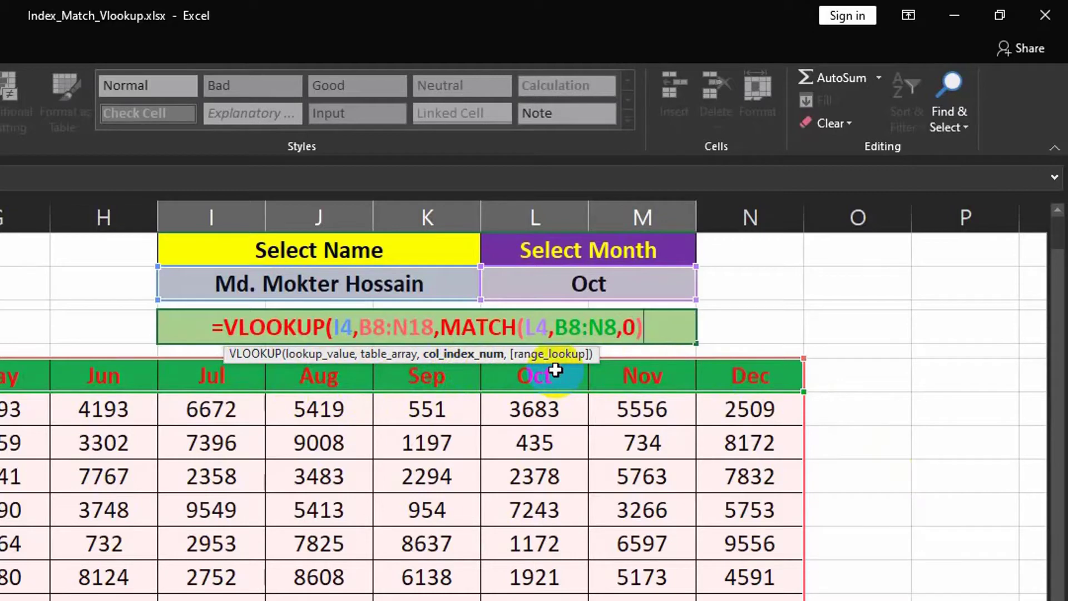
- Finish the formula with 0 for an exact match, close it and enter it
text(,)
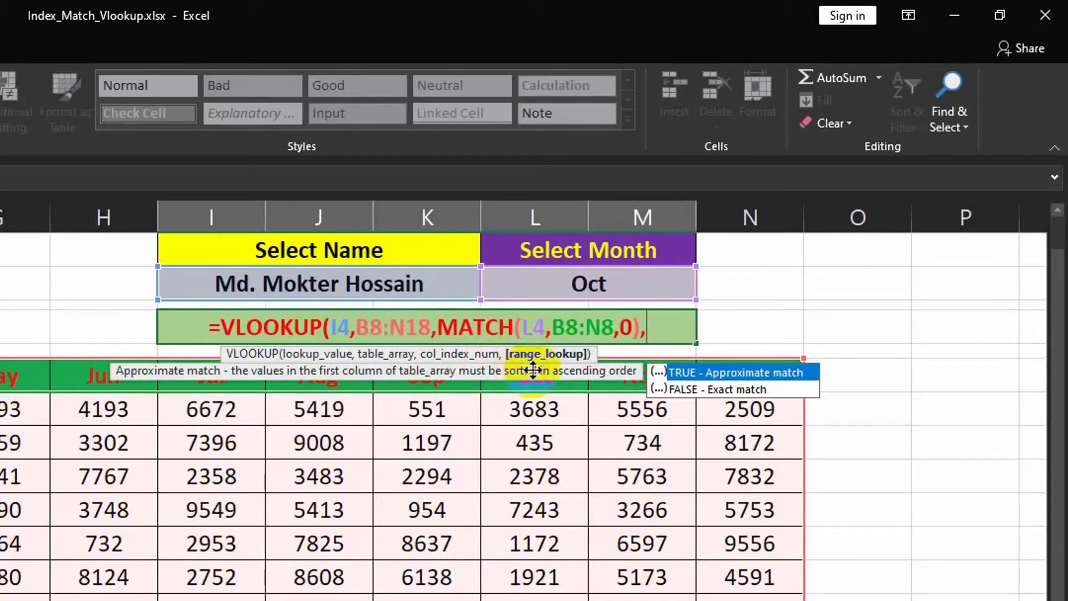
text(0)
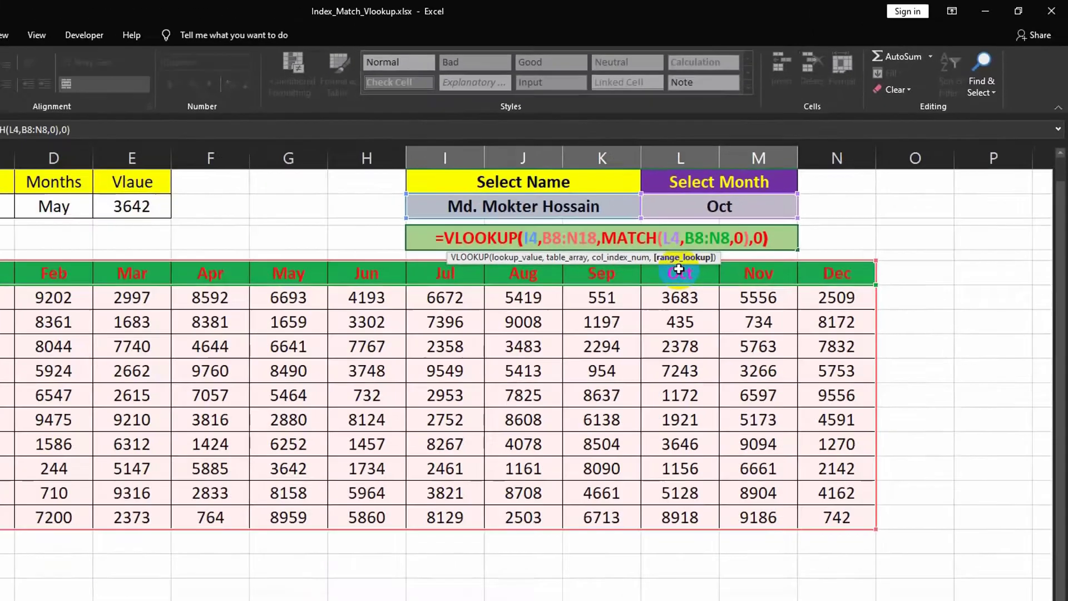
text())
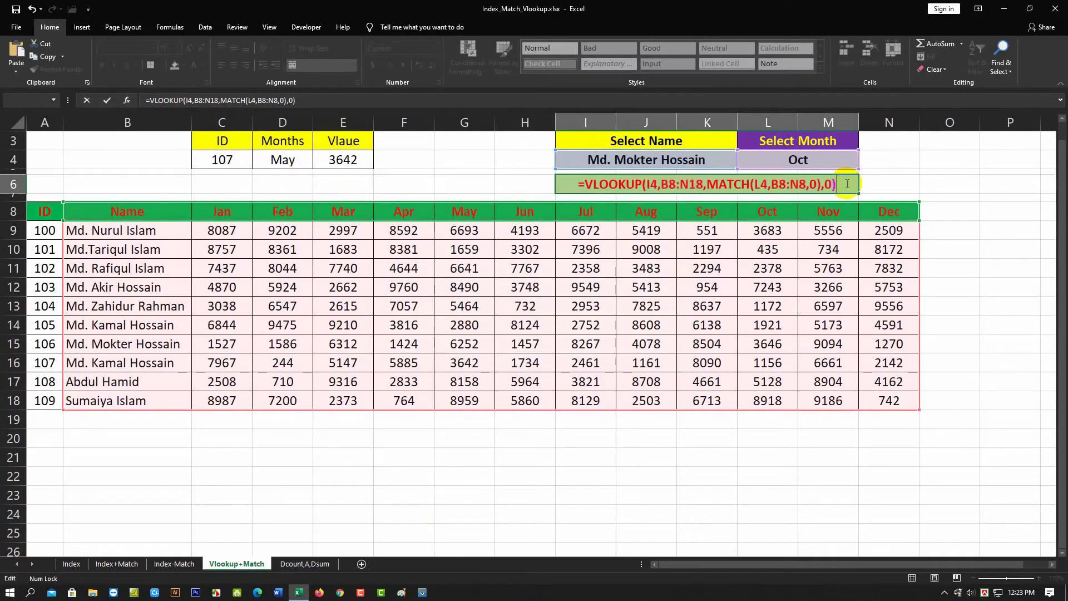
key(Return)
- Switch the selected month to May from the month drop-down list
click(795, 160)
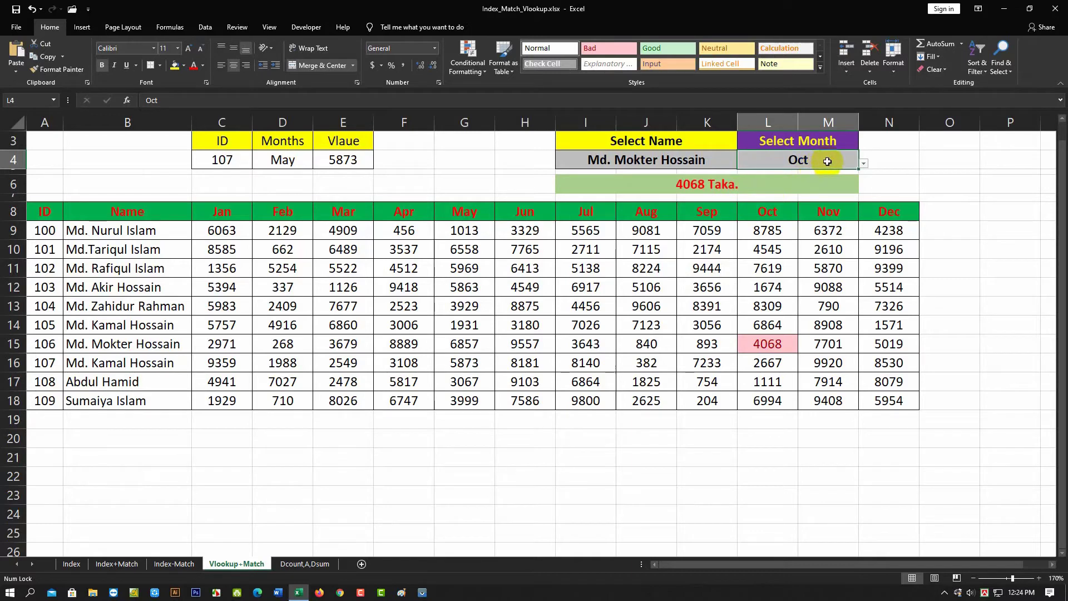
click(864, 165)
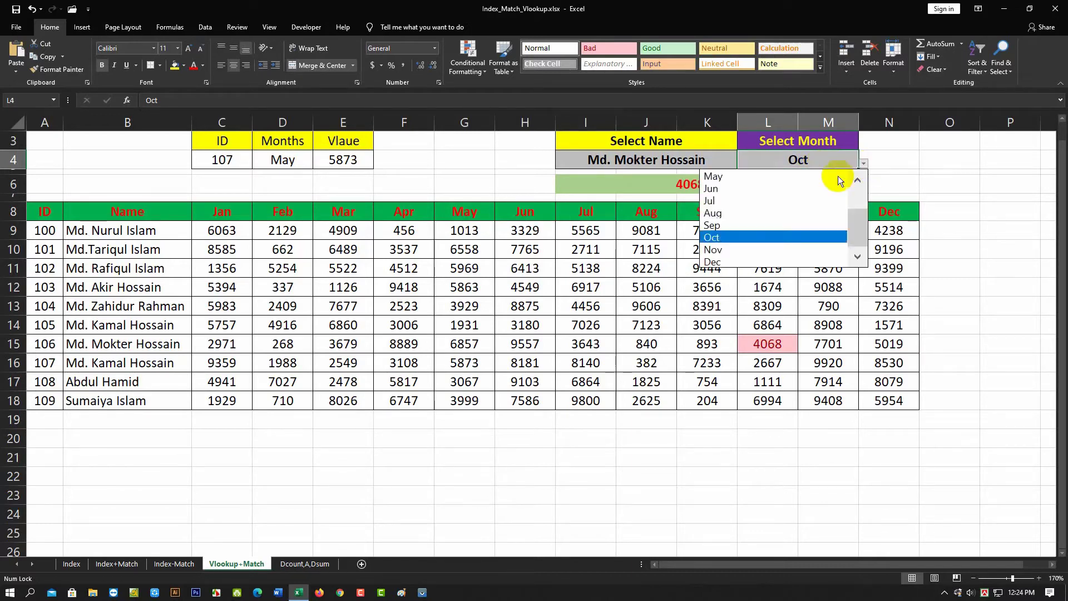
click(730, 179)
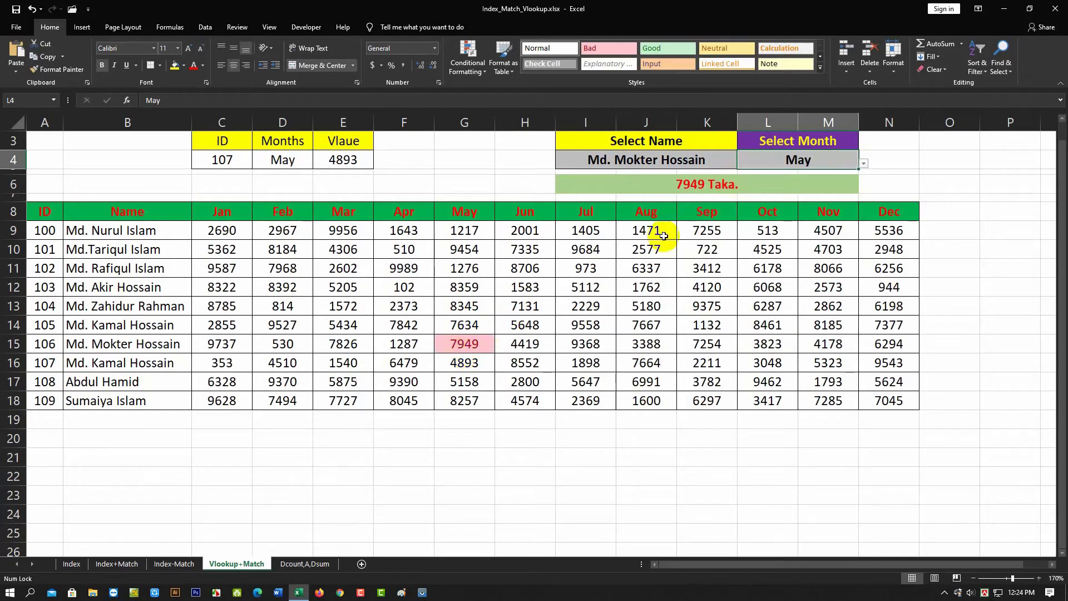
click(735, 167)
click(744, 166)
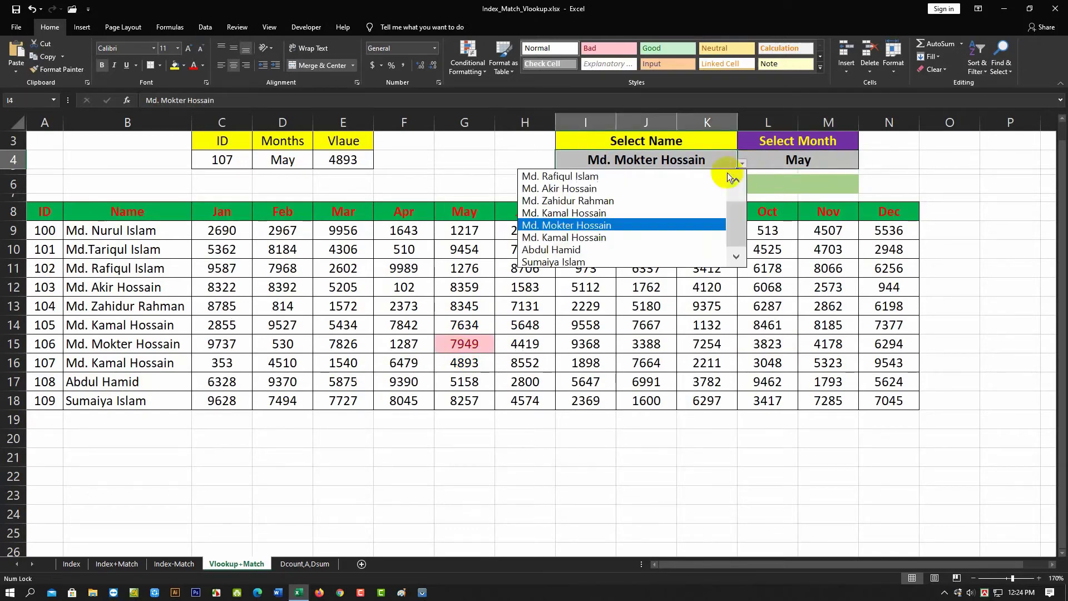
click(592, 190)
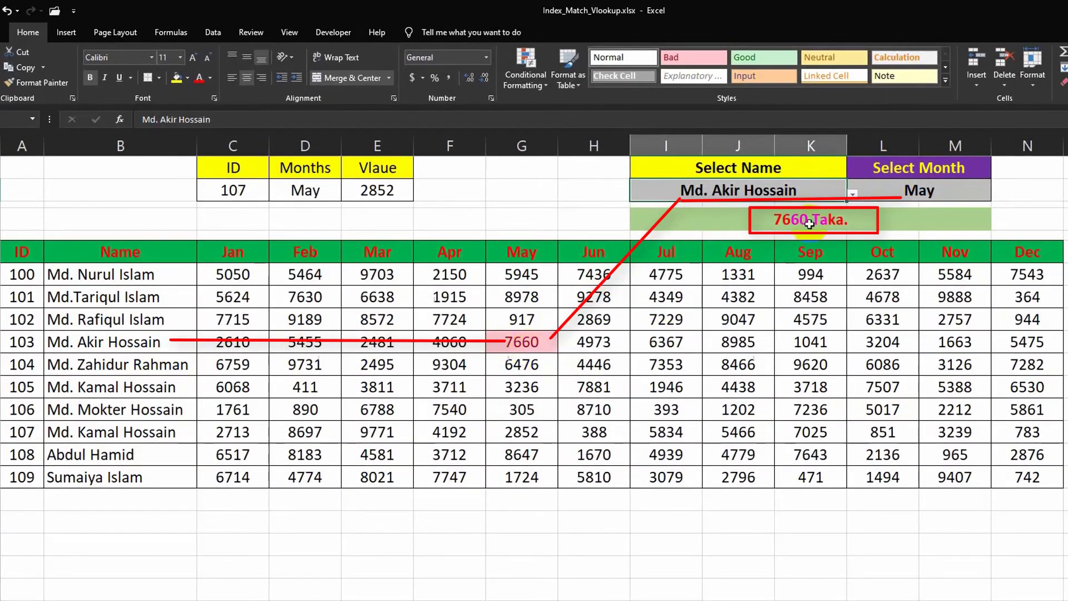
- Pick Jan from the month drop-down list to test the lookup result
click(976, 192)
click(998, 196)
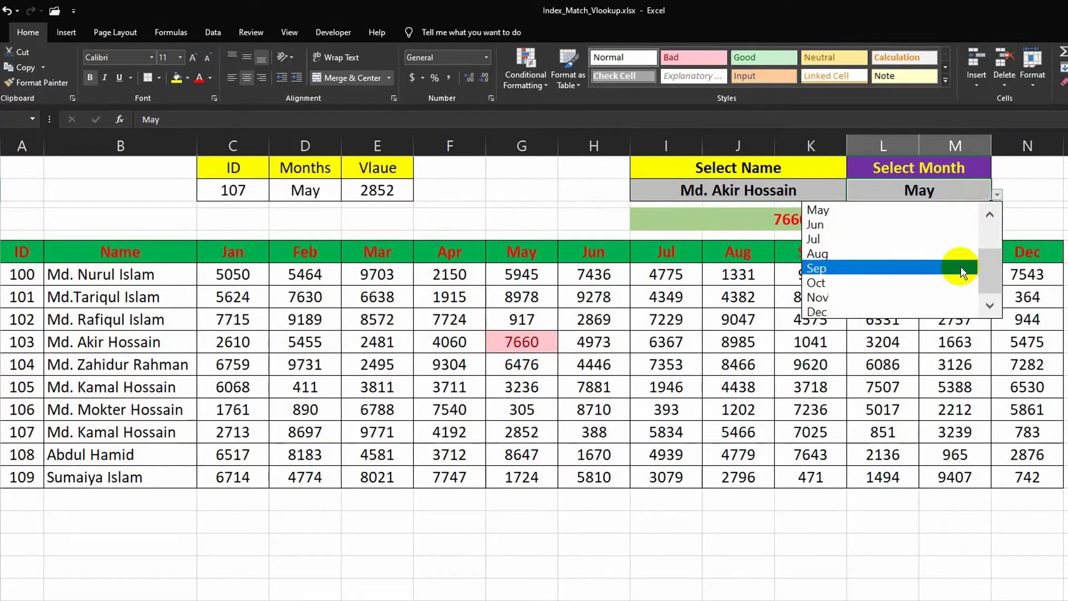
drag(987, 277, 991, 227)
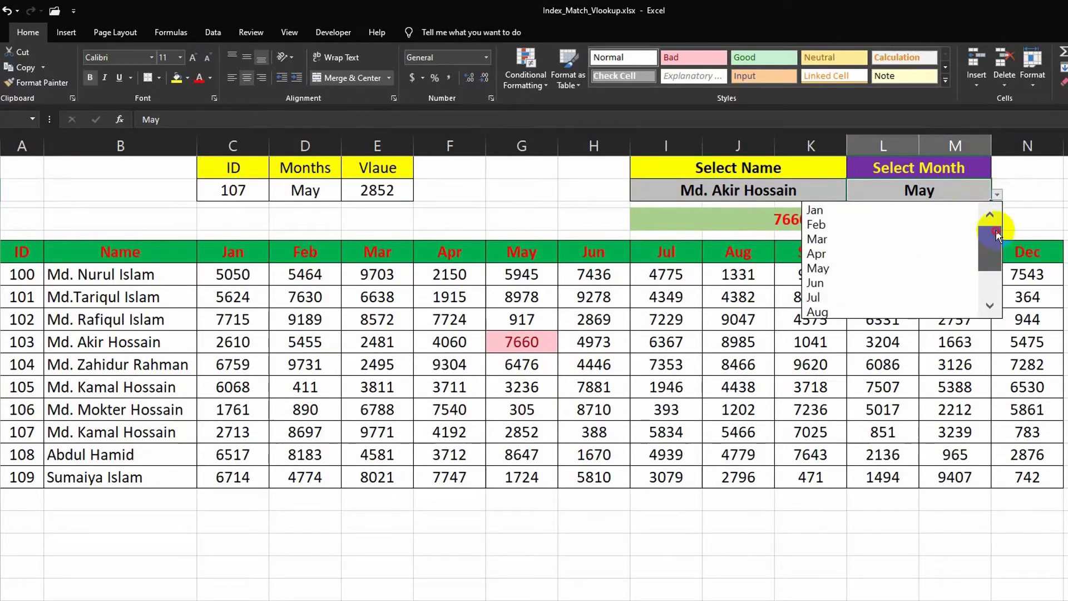
click(857, 216)
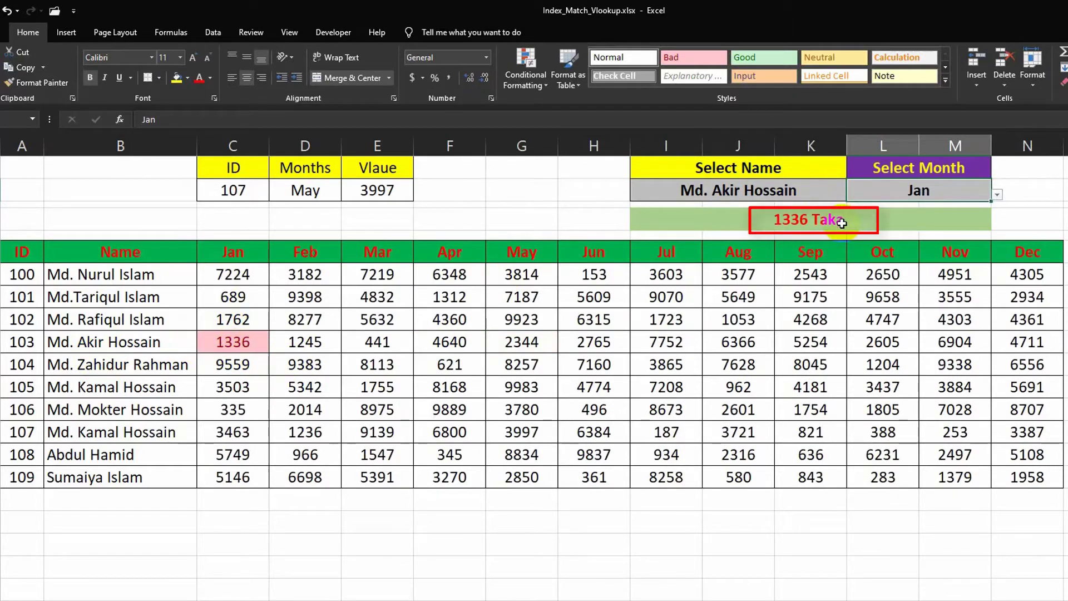
click(1030, 218)
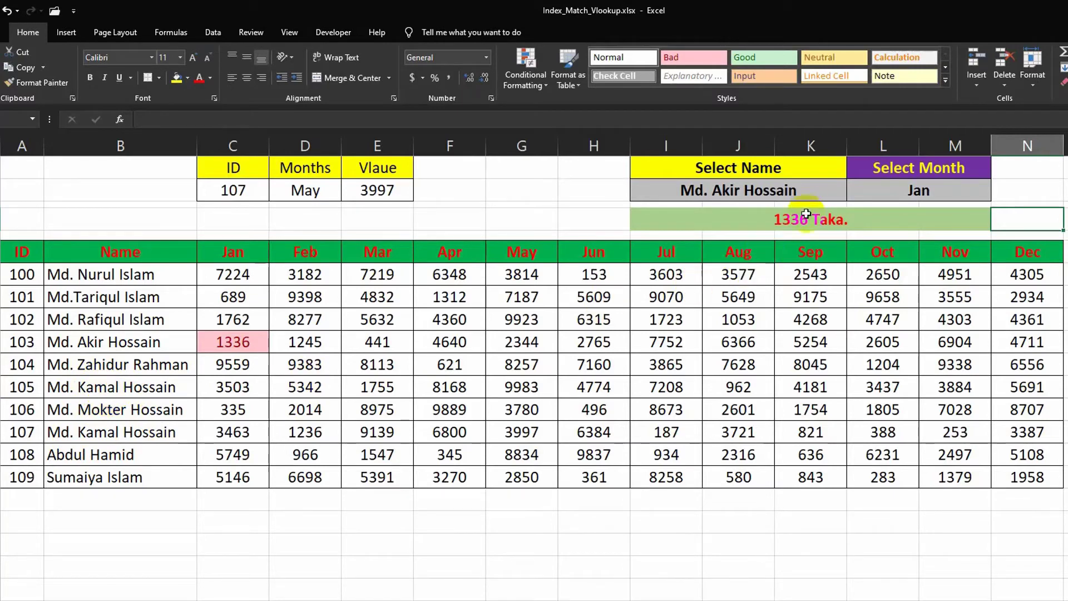
click(822, 192)
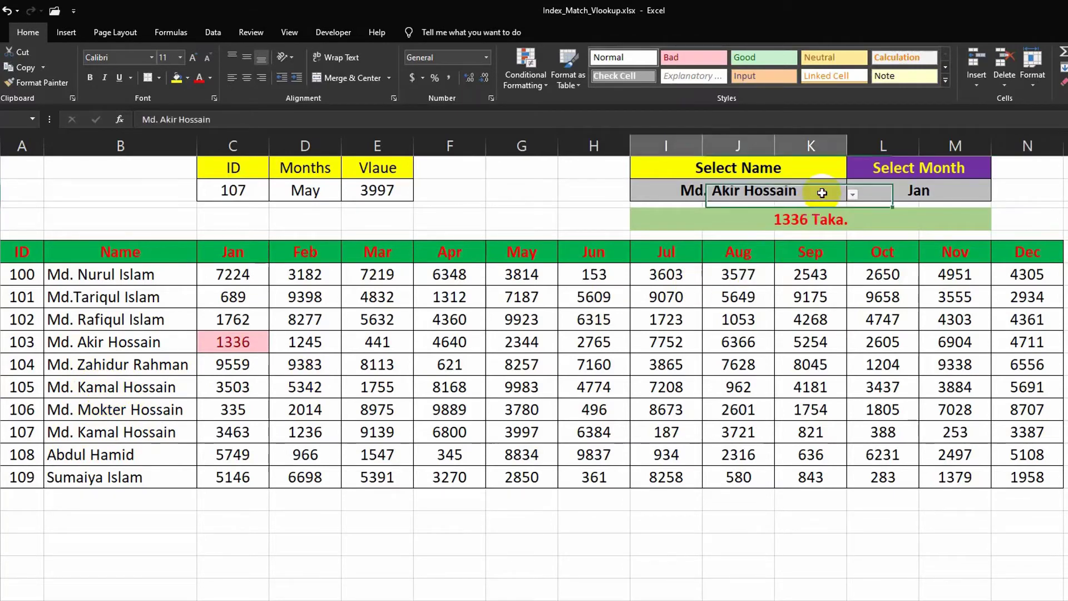
click(853, 196)
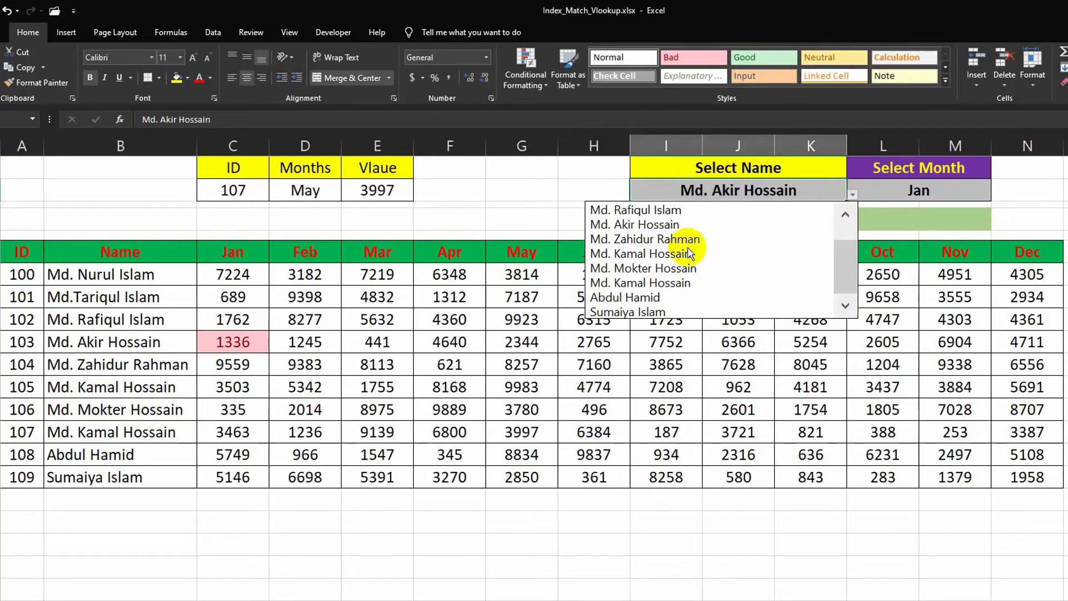
click(673, 254)
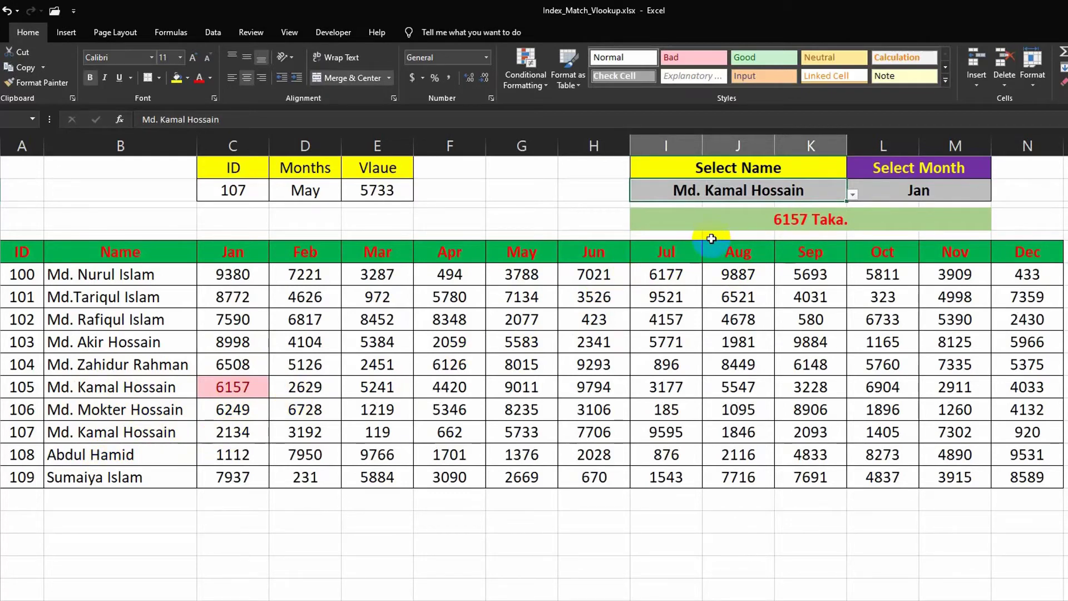
- Clear the Vlaue cell's existing formula and start a new VLOOKUP formula in it
click(143, 438)
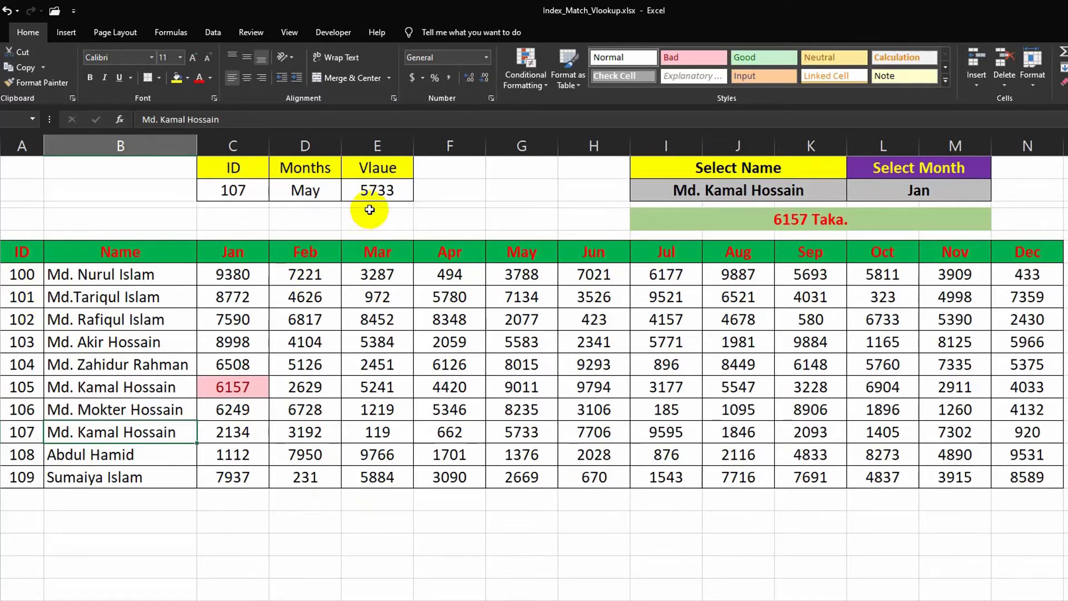
click(382, 191)
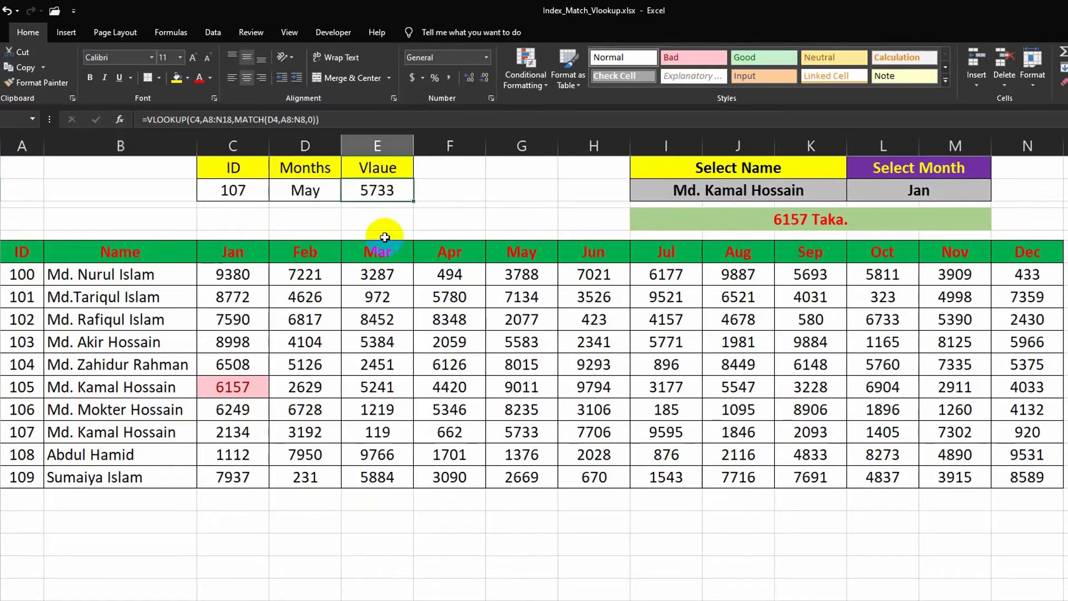
key(Delete)
text(=)
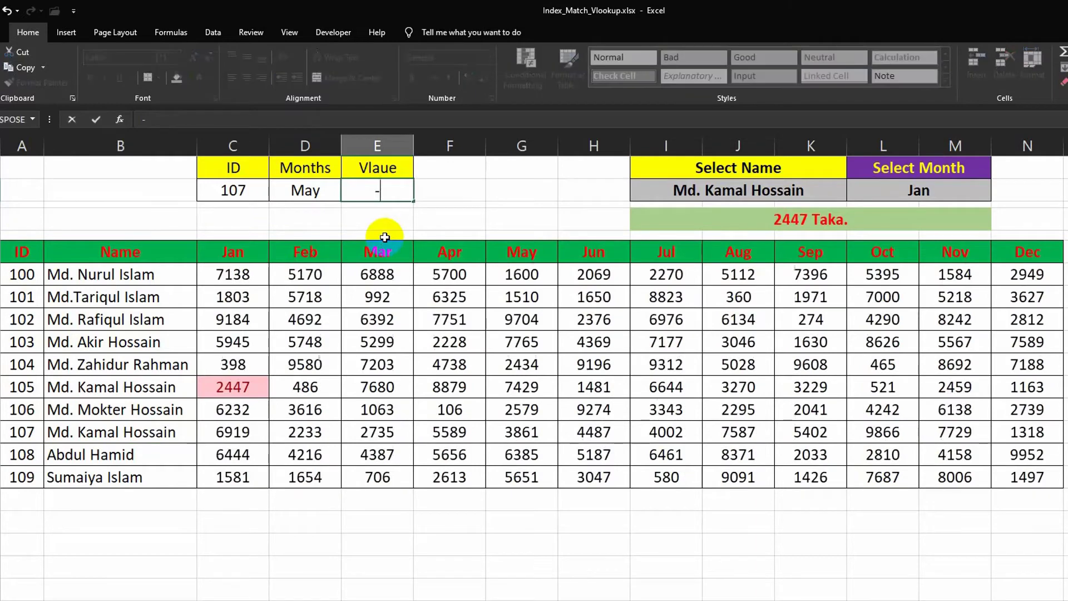
key(Escape)
key(Delete)
text(=)
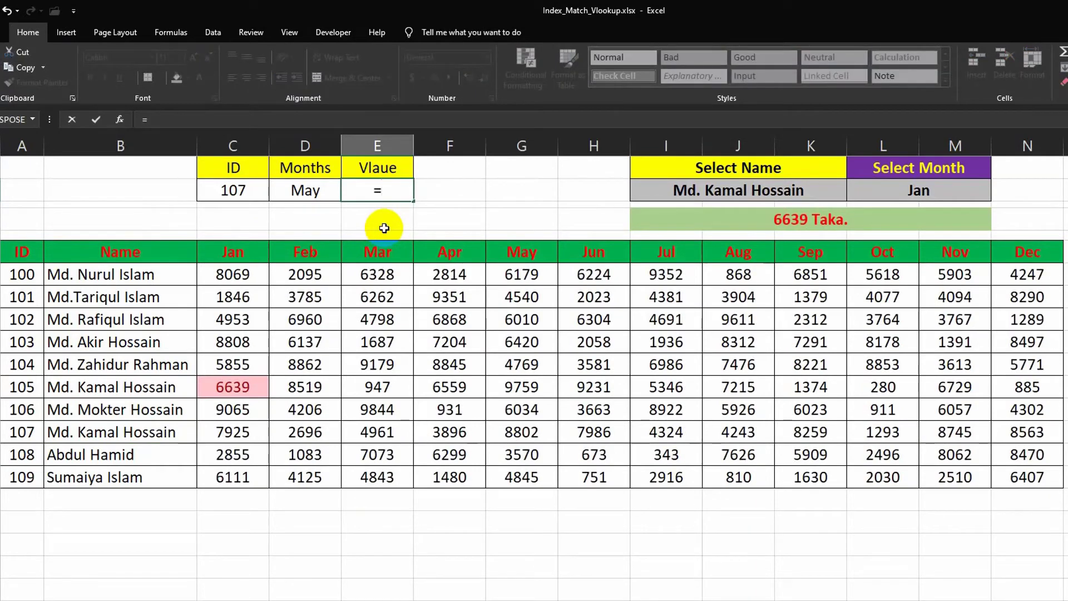
text(vl)
key(Tab)
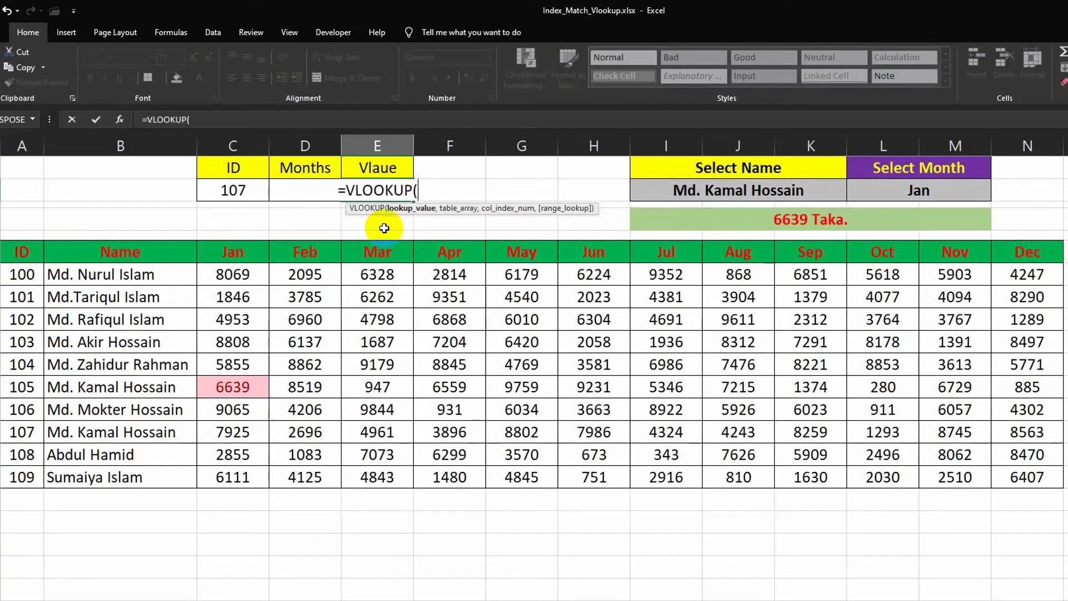
- Set C4 as the VLOOKUP lookup value and A8:N18 as the table array
click(226, 192)
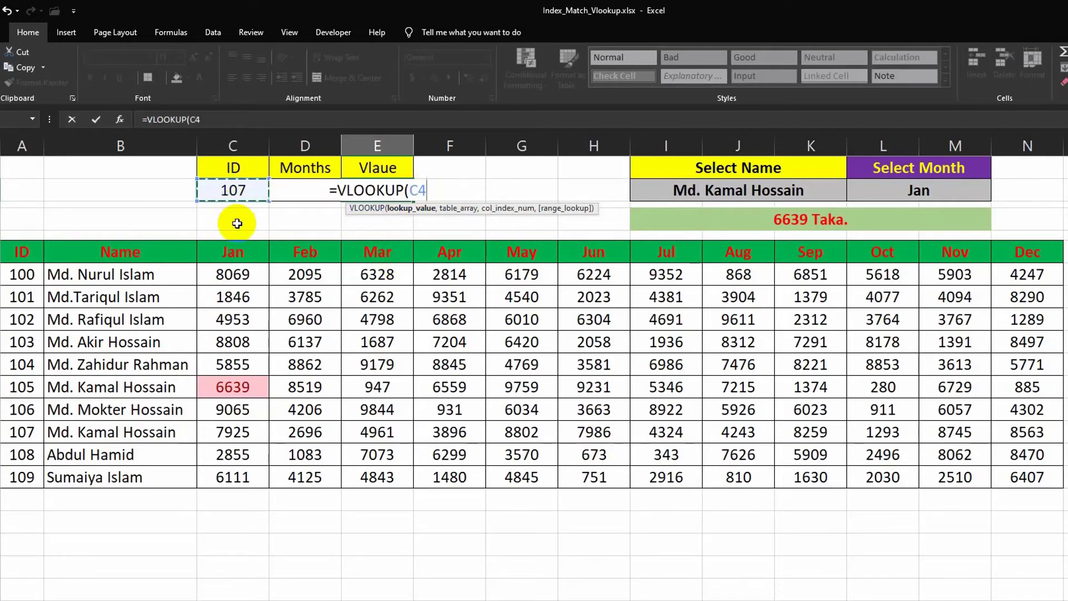
text(,)
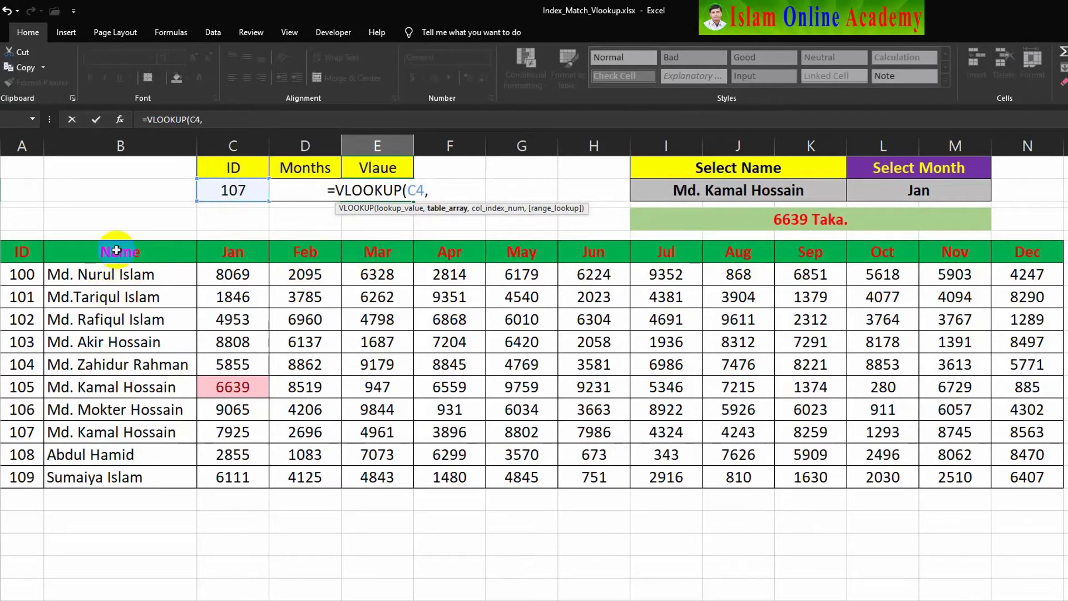
drag(120, 252, 1064, 500)
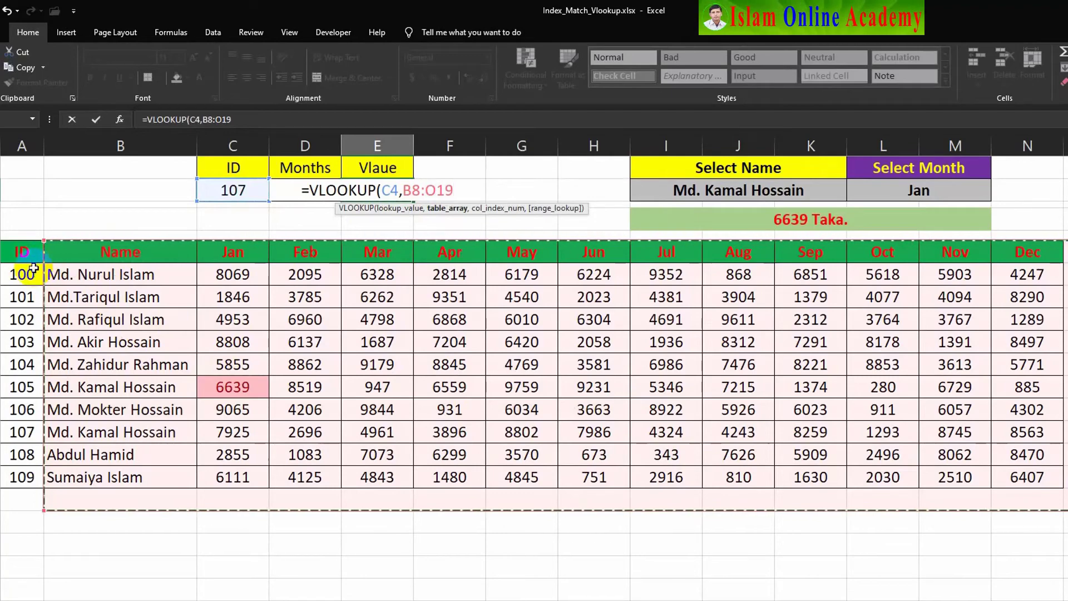
drag(14, 253, 1027, 477)
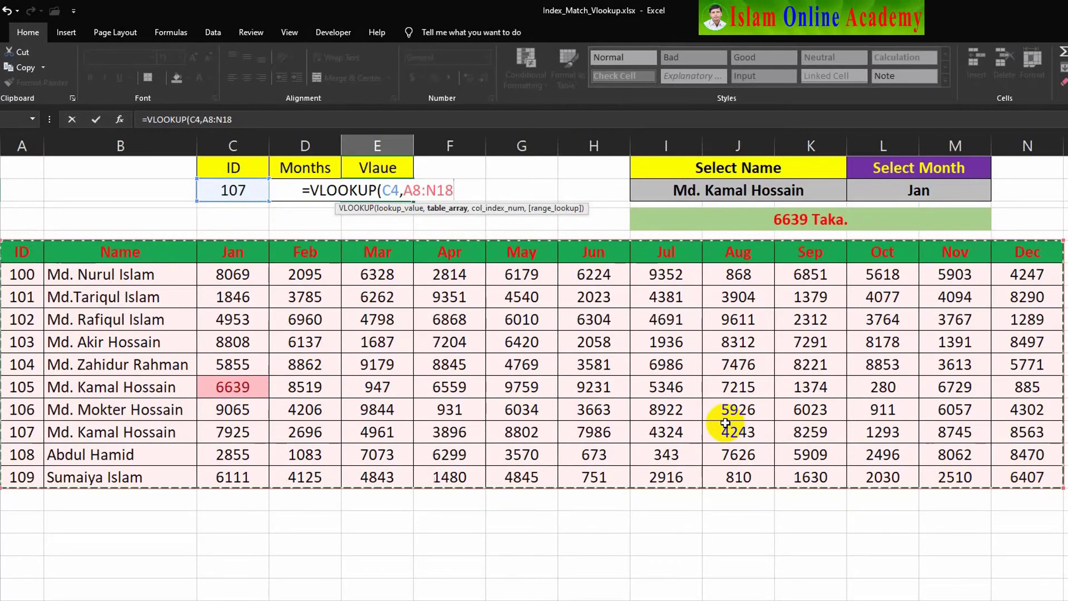
text(,)
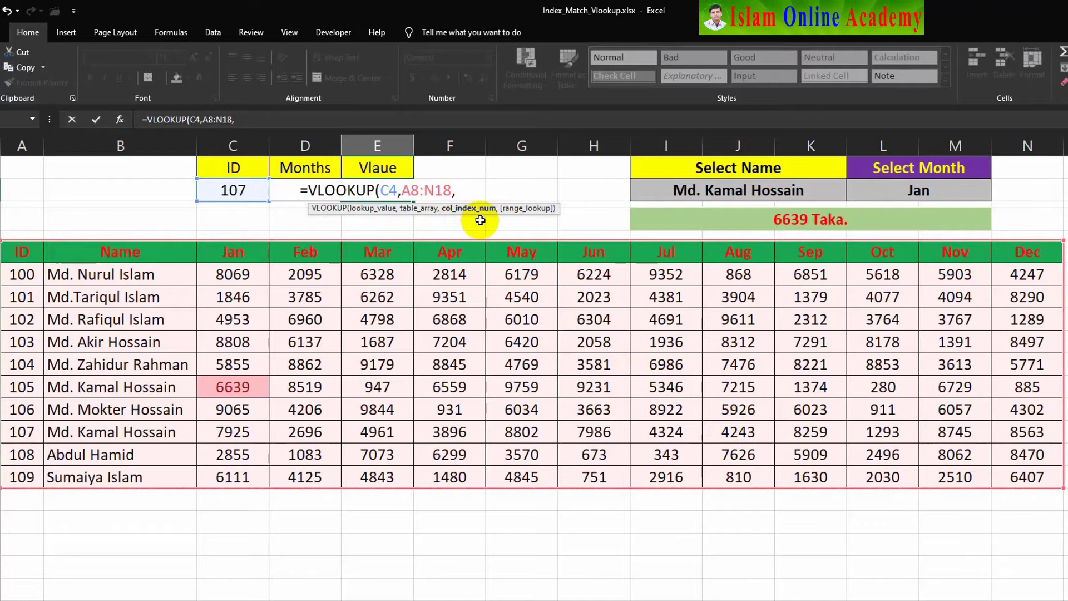
text(mat)
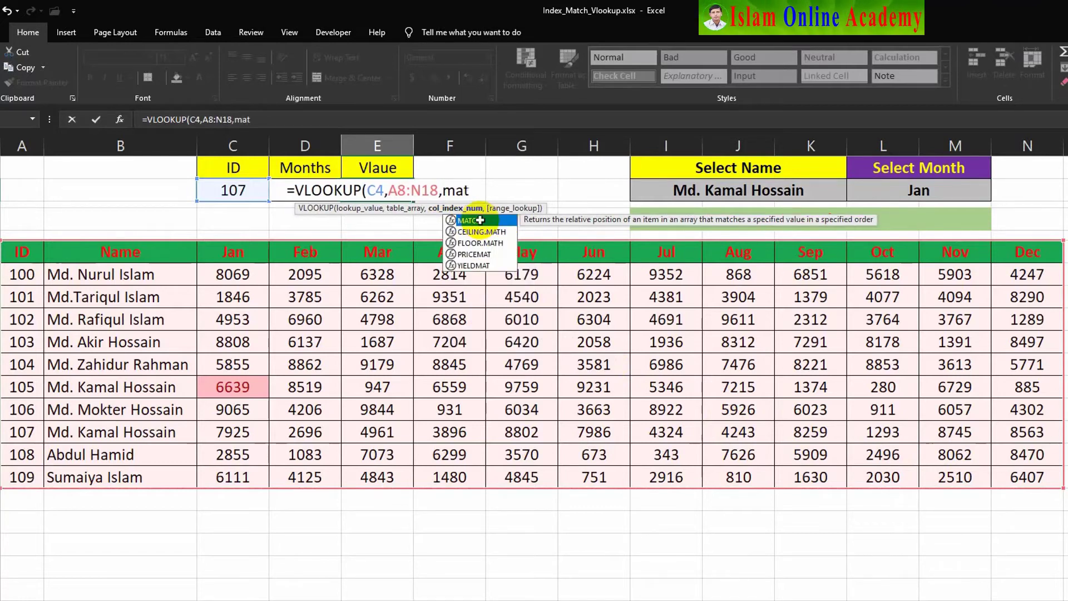
- Nest MATCH(D4,A8:N8,0) as the column index to find the chosen month's column
double_click(480, 220)
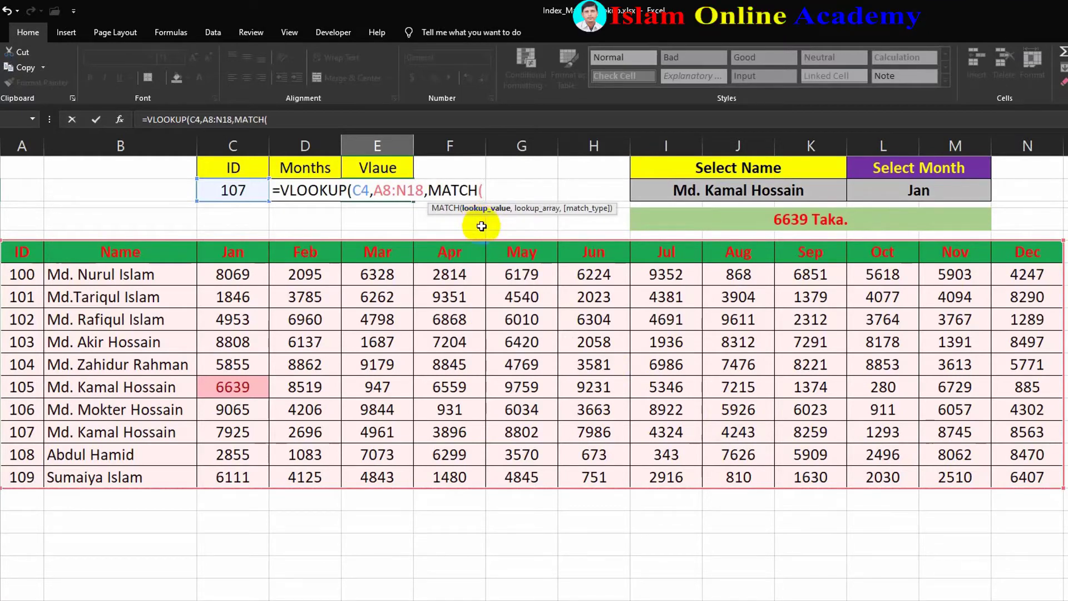
click(305, 218)
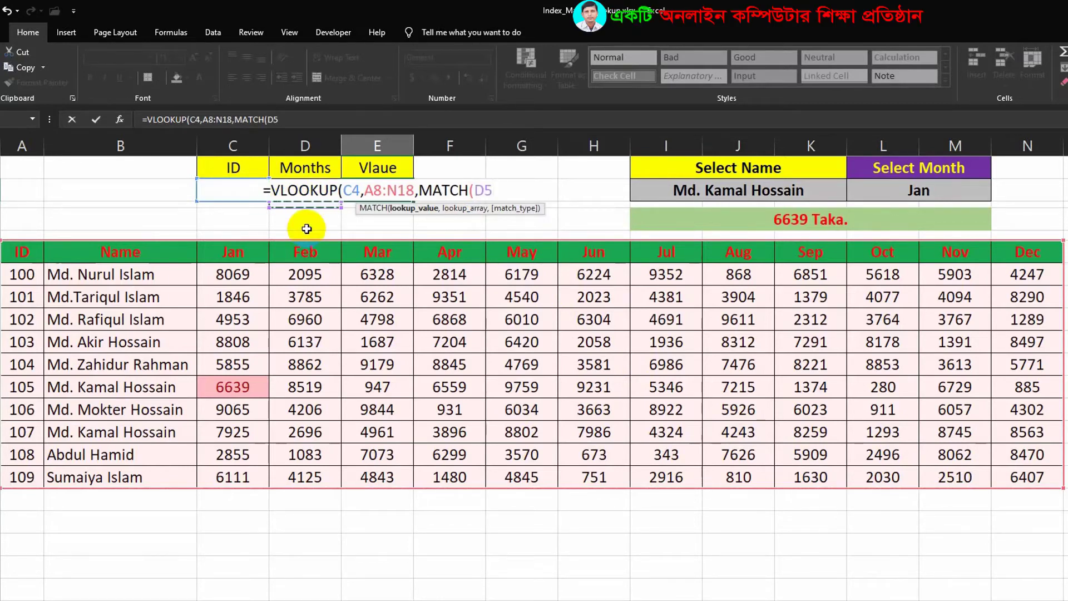
key(Up)
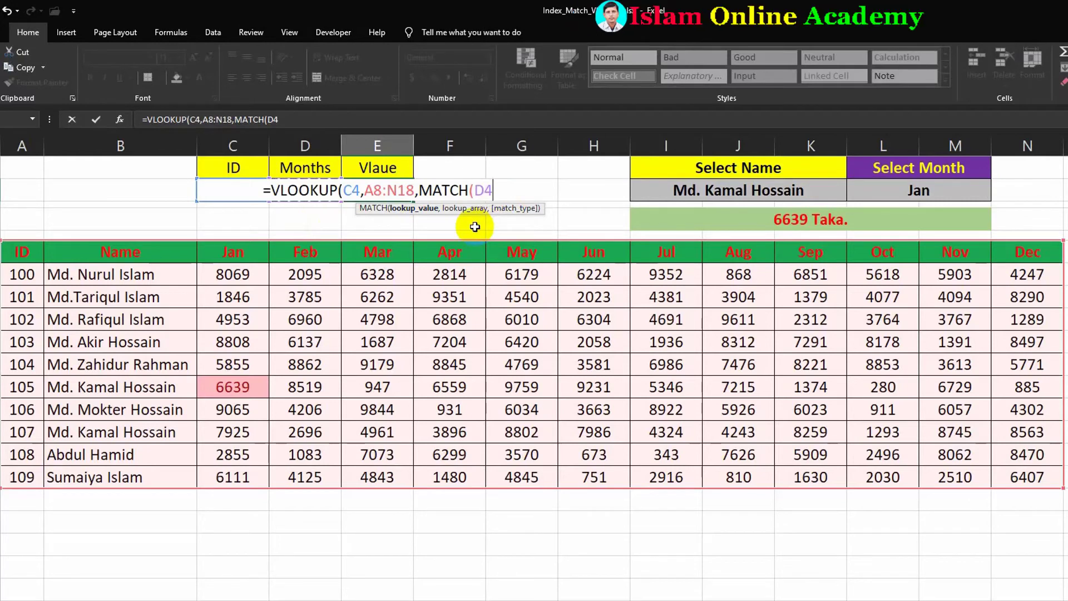
text(,)
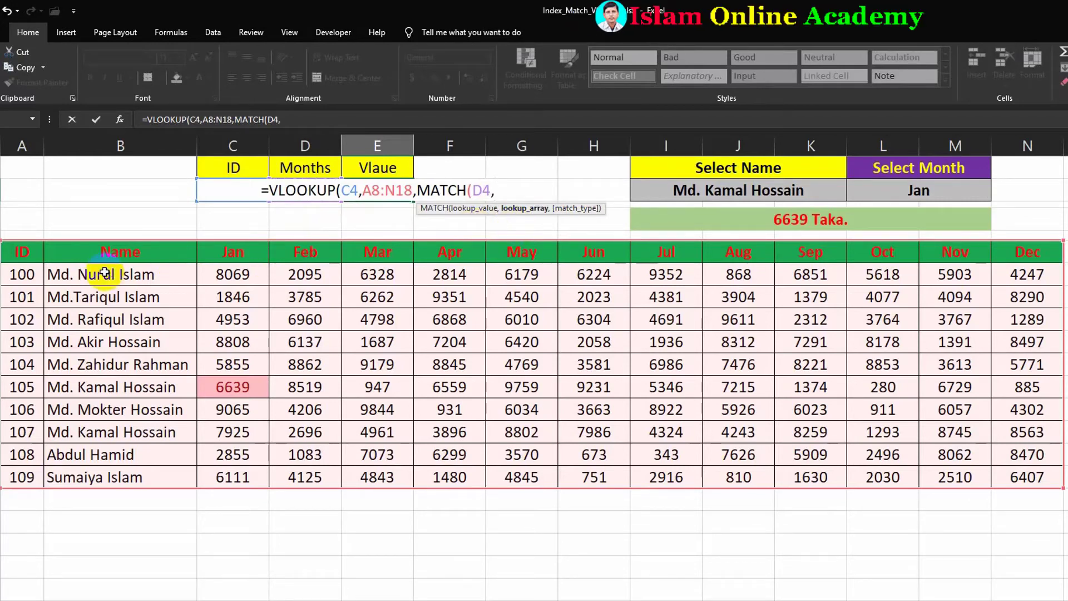
drag(15, 249, 1029, 254)
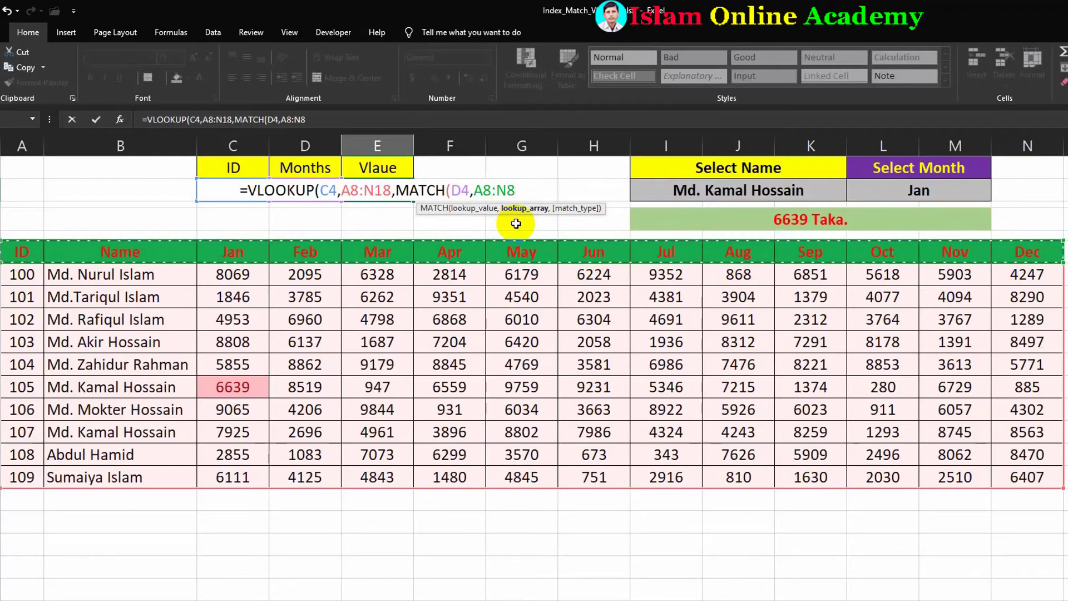
text(,)
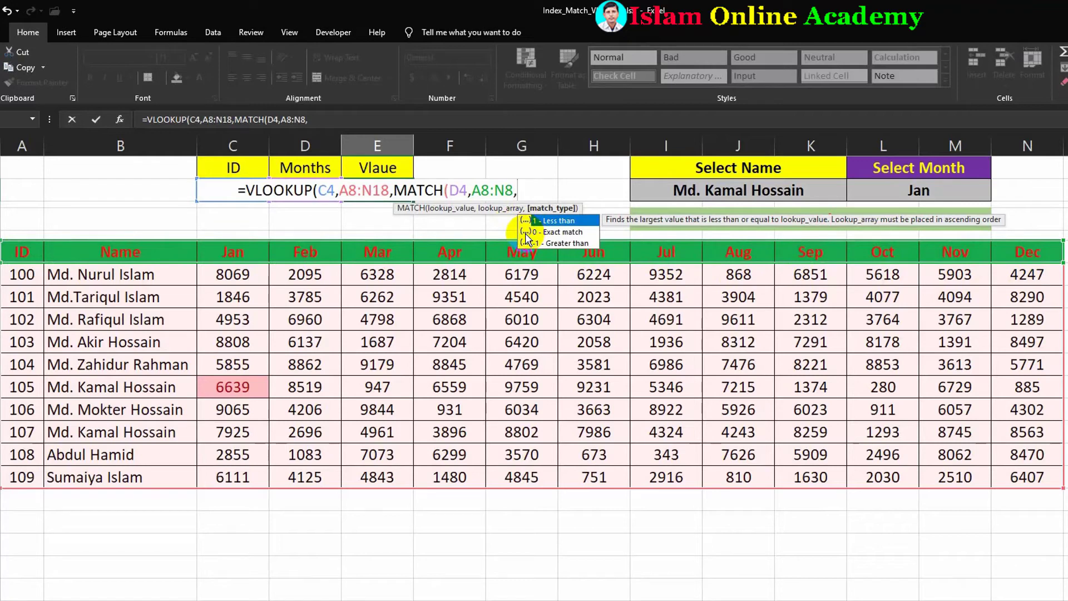
text(0)
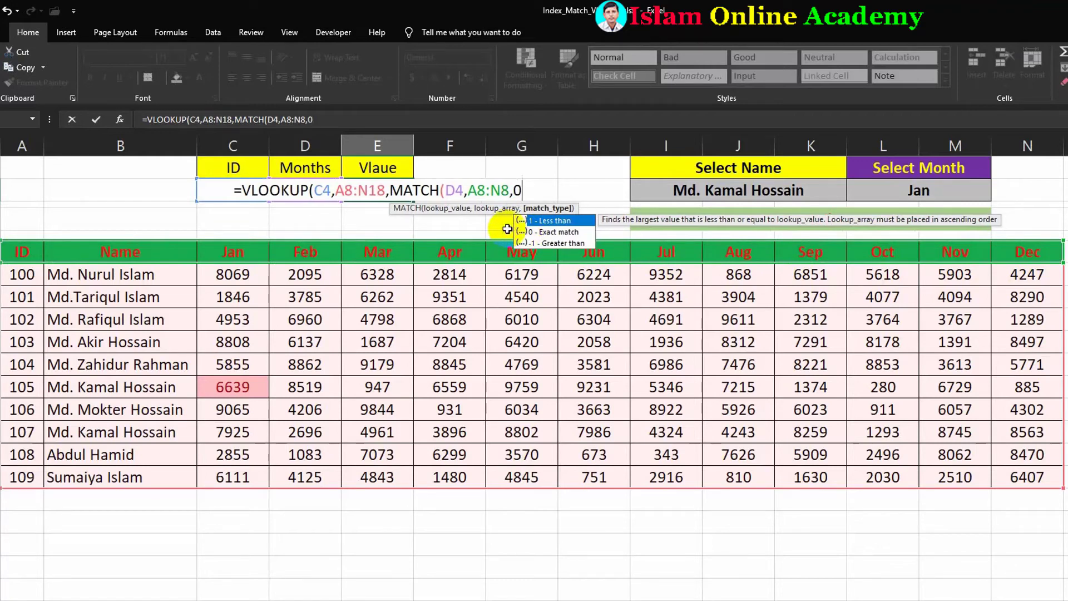
text())
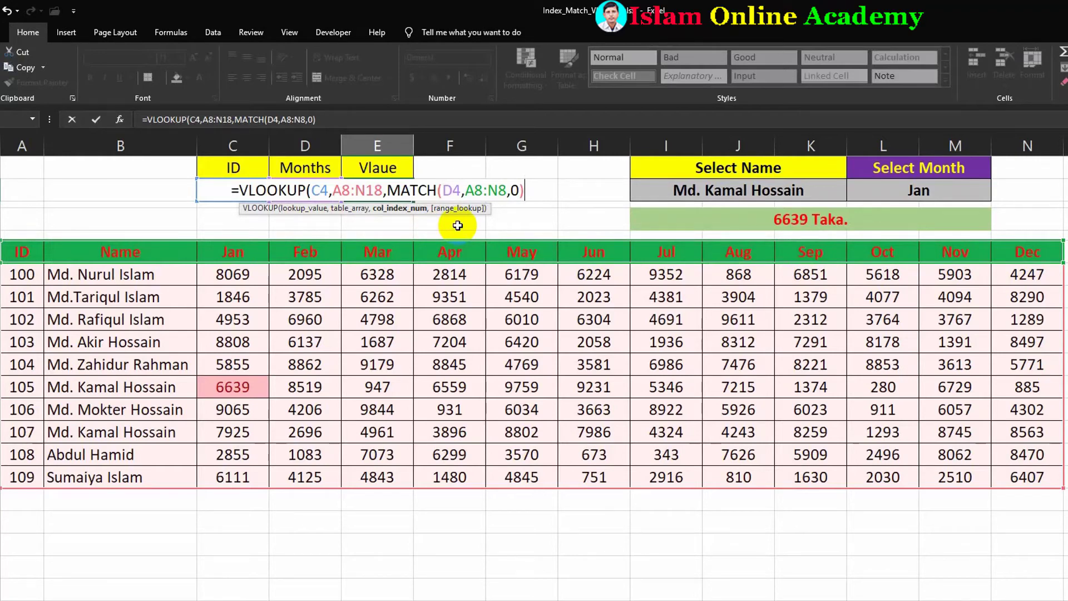
- Add 0 as the final exact-match argument after the MATCH part and enter the formula
text(0)
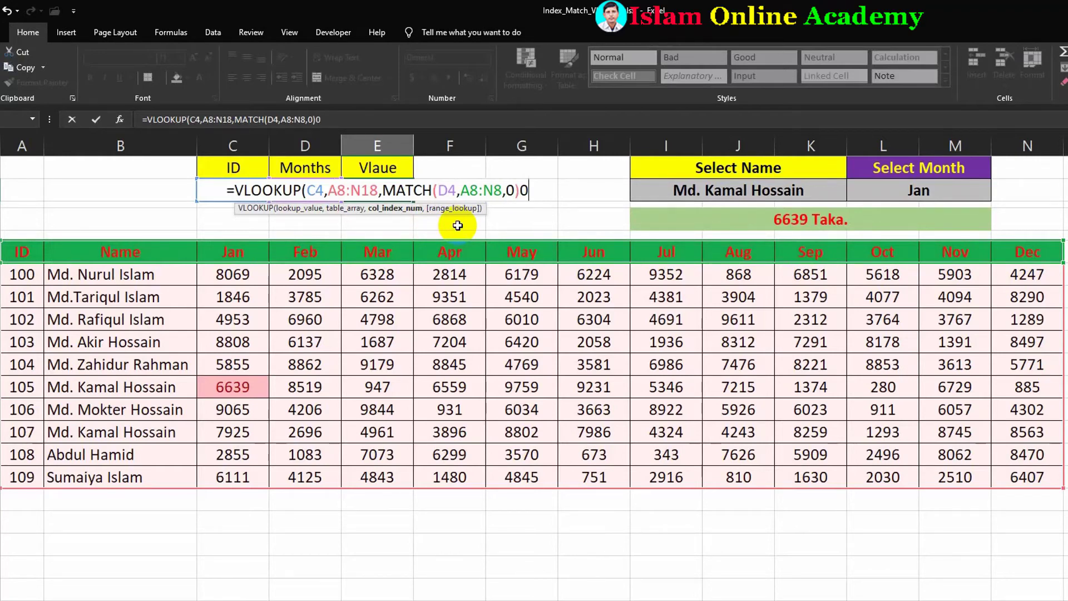
text())
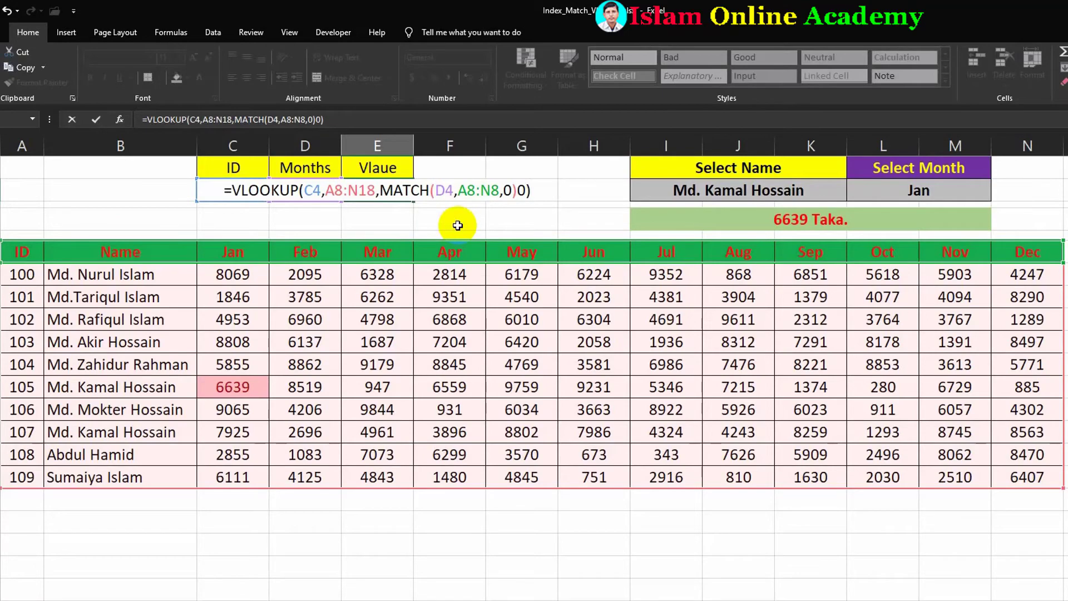
key(Return)
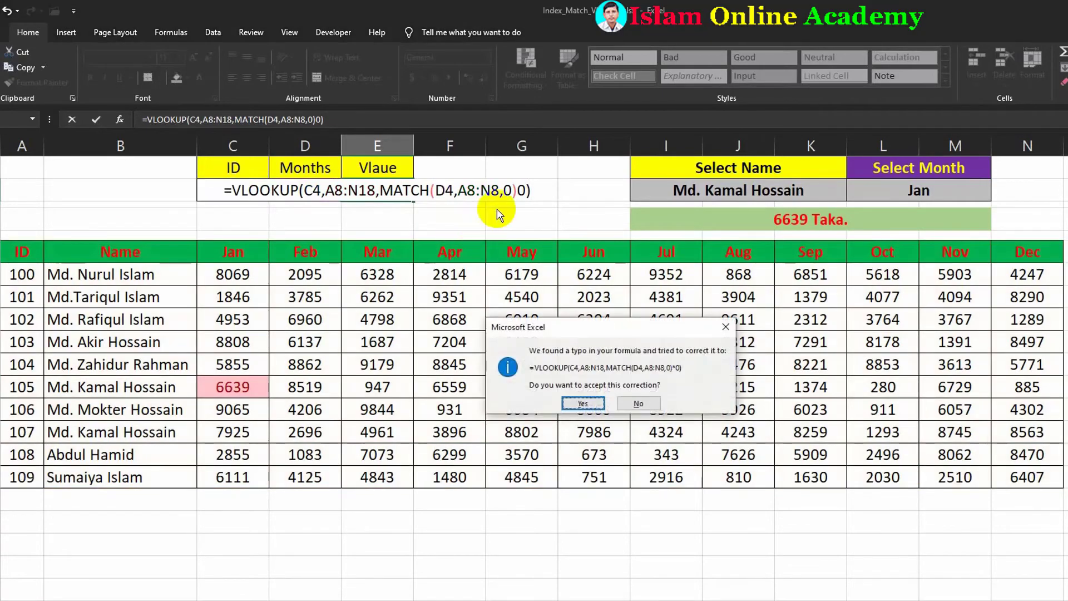
click(725, 328)
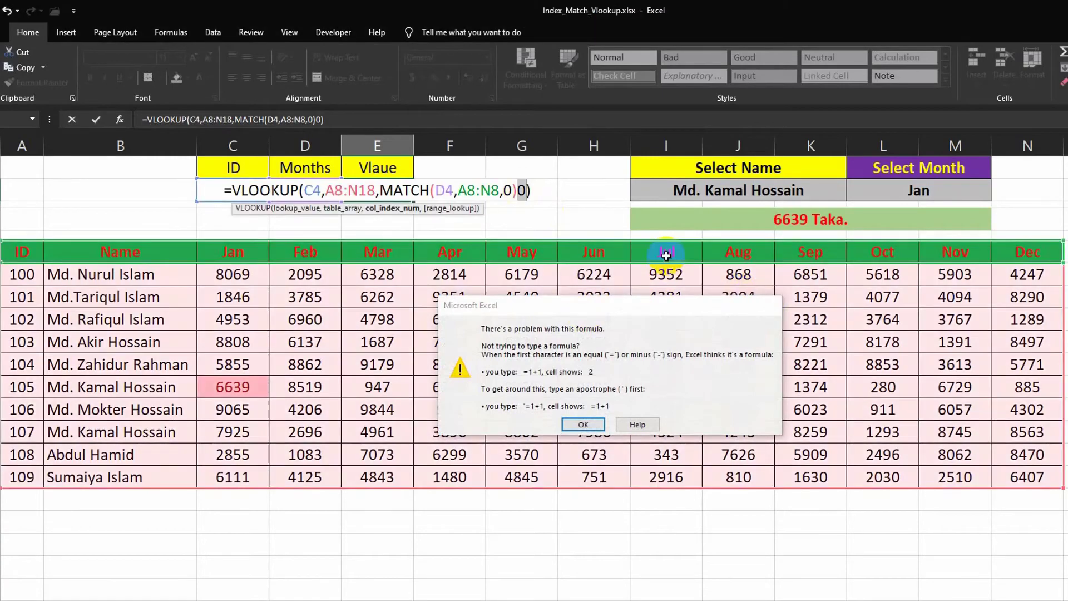
key(Return)
click(515, 190)
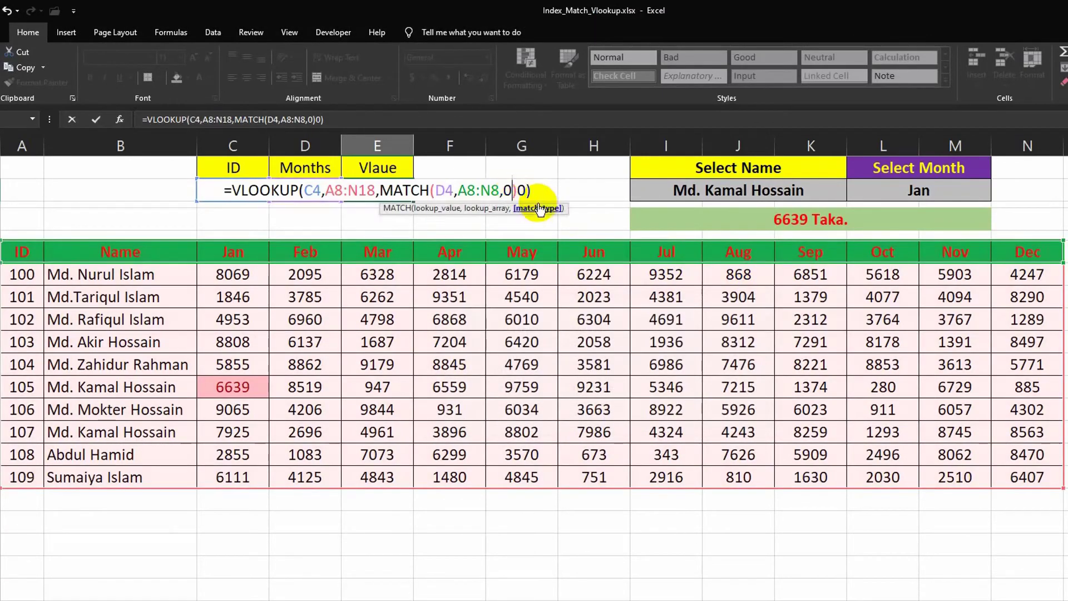
click(517, 190)
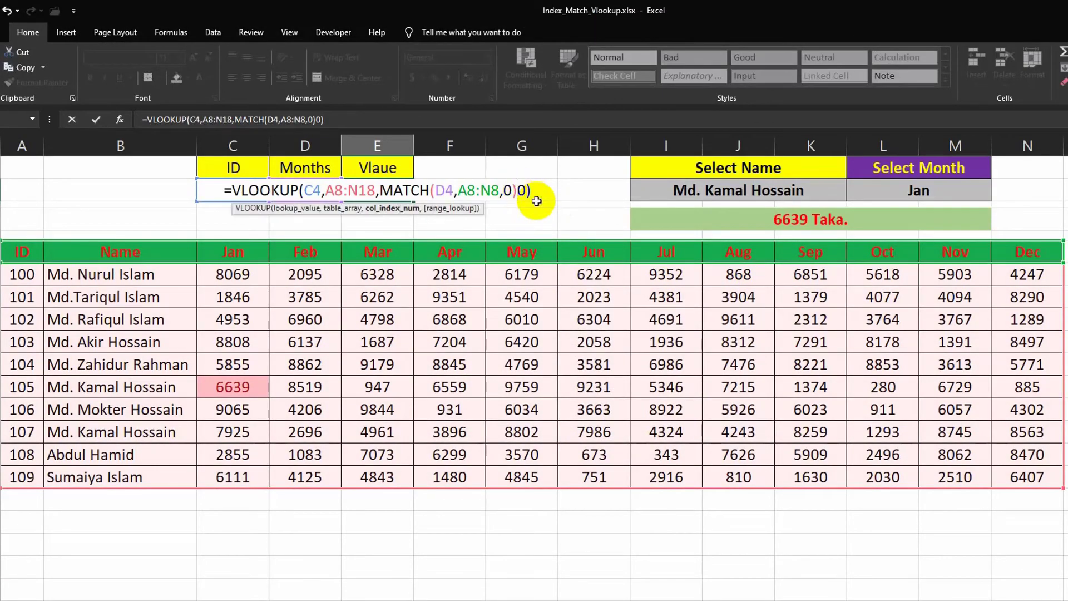
text(,)
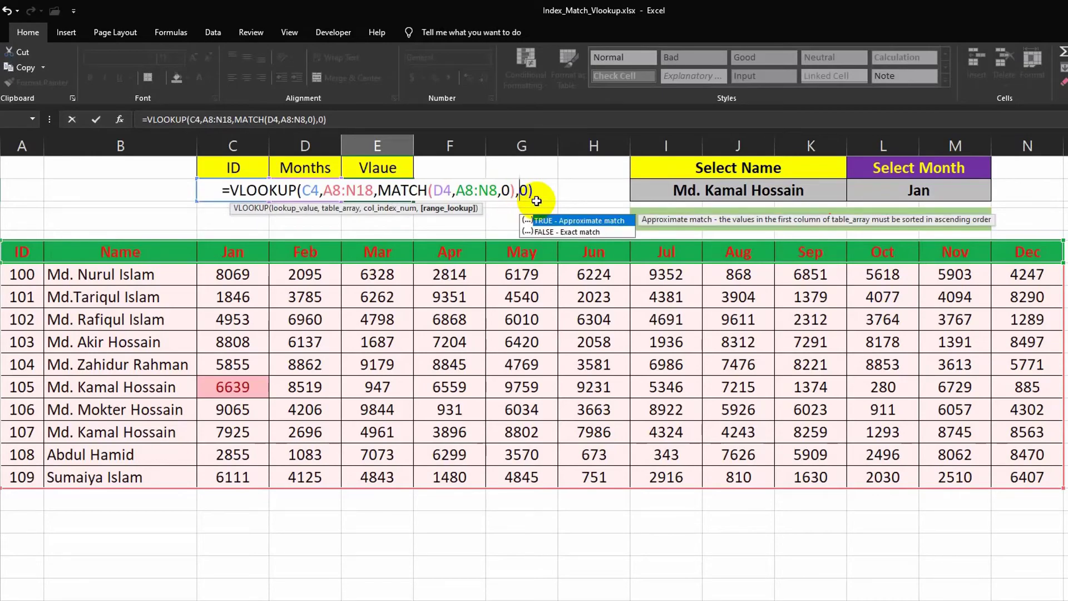
key(Return)
- Switch the Select Month drop-down to May
click(238, 205)
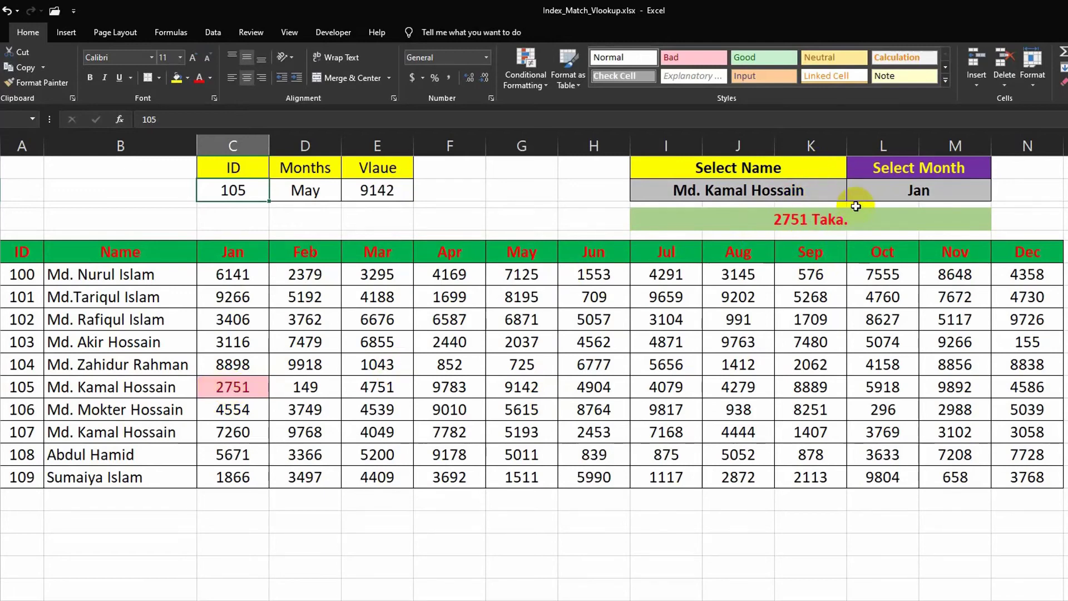
click(914, 191)
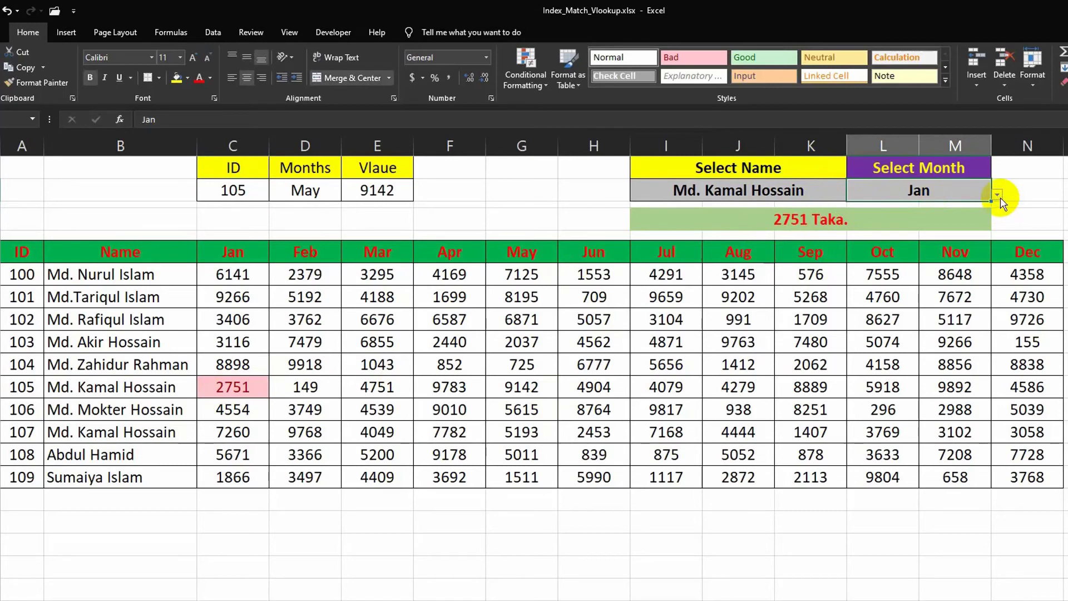
click(997, 194)
click(890, 271)
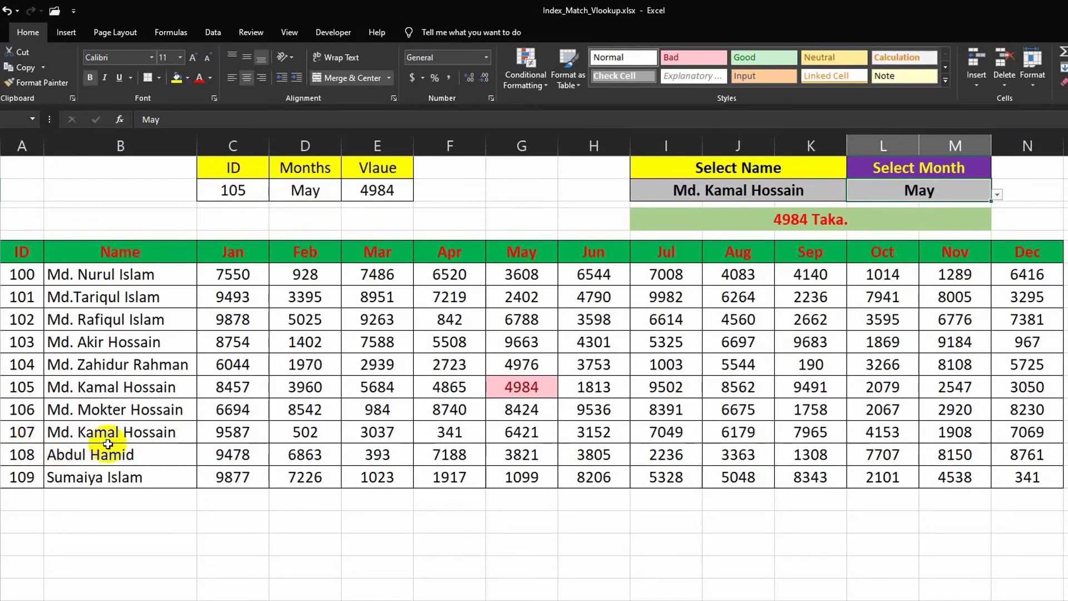
- Change the ID to 107 to test the new lookup
click(235, 192)
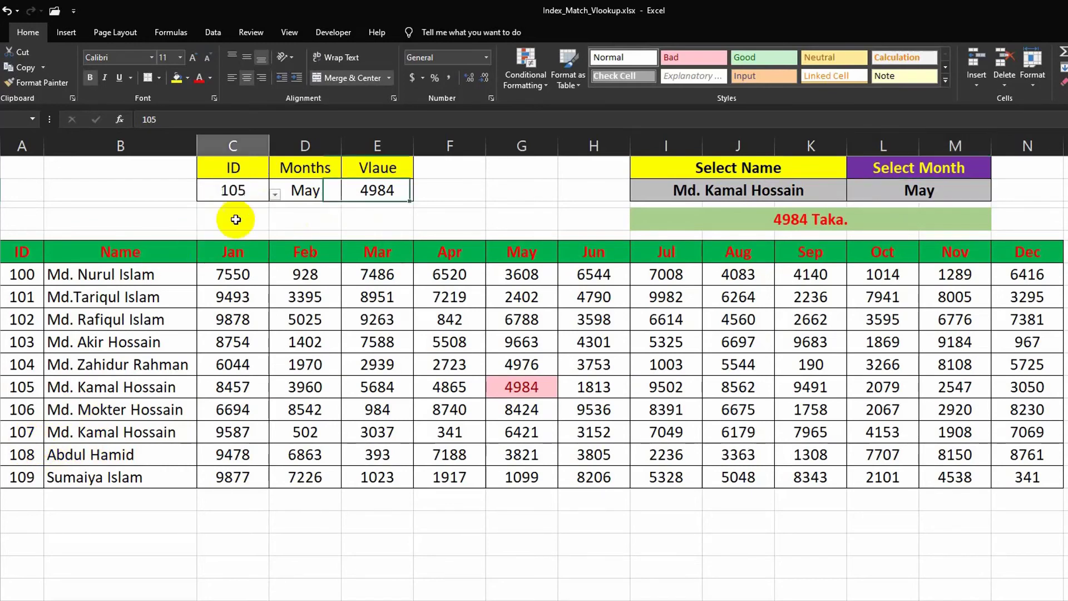
text(10)
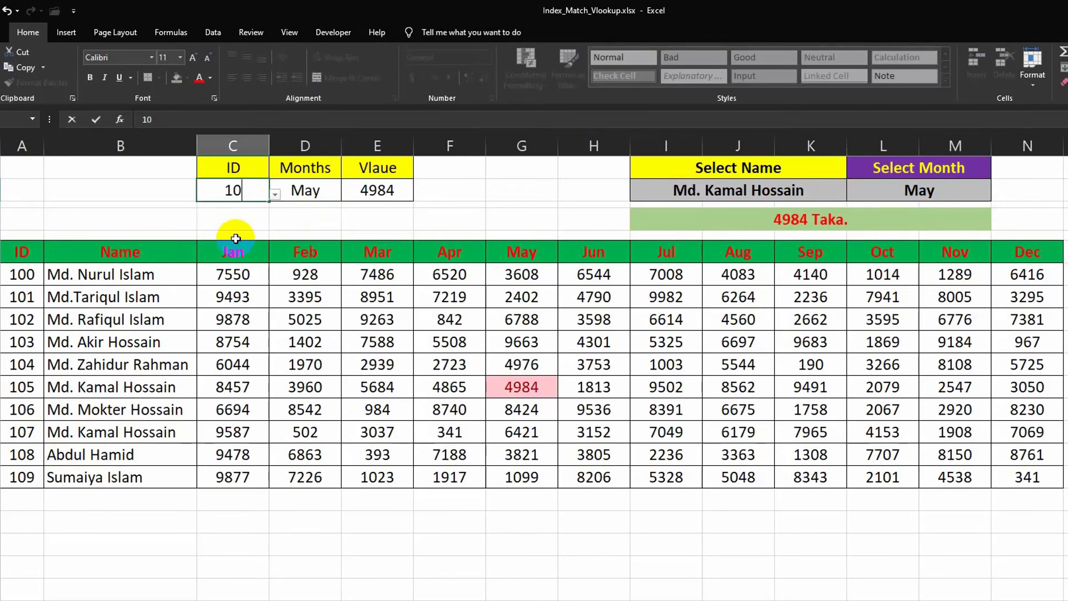
key(Return)
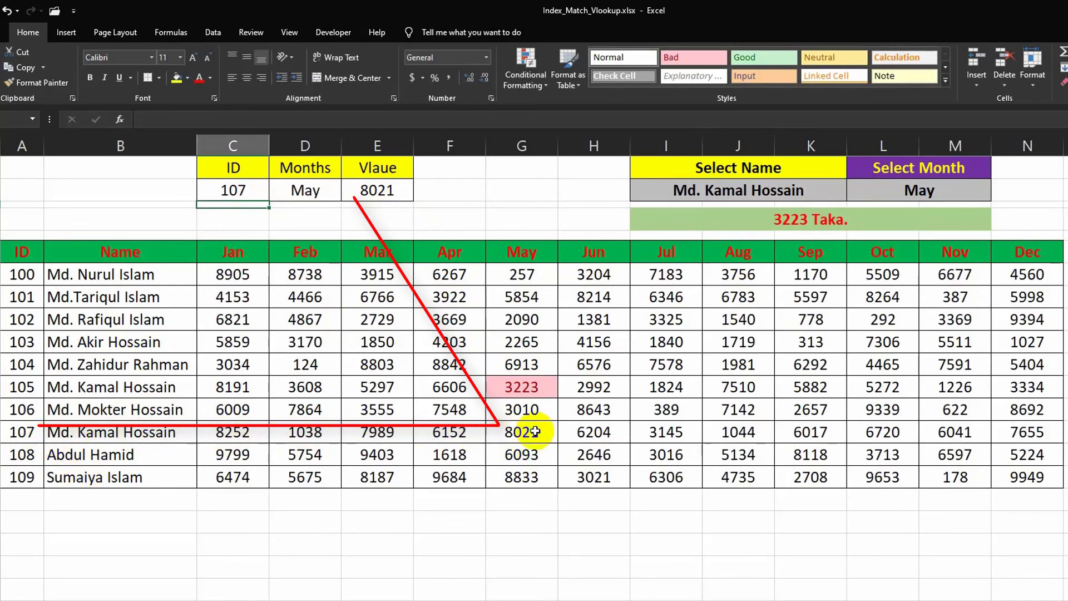
- Pick Nov from the Months drop-down list beside the ID
click(310, 194)
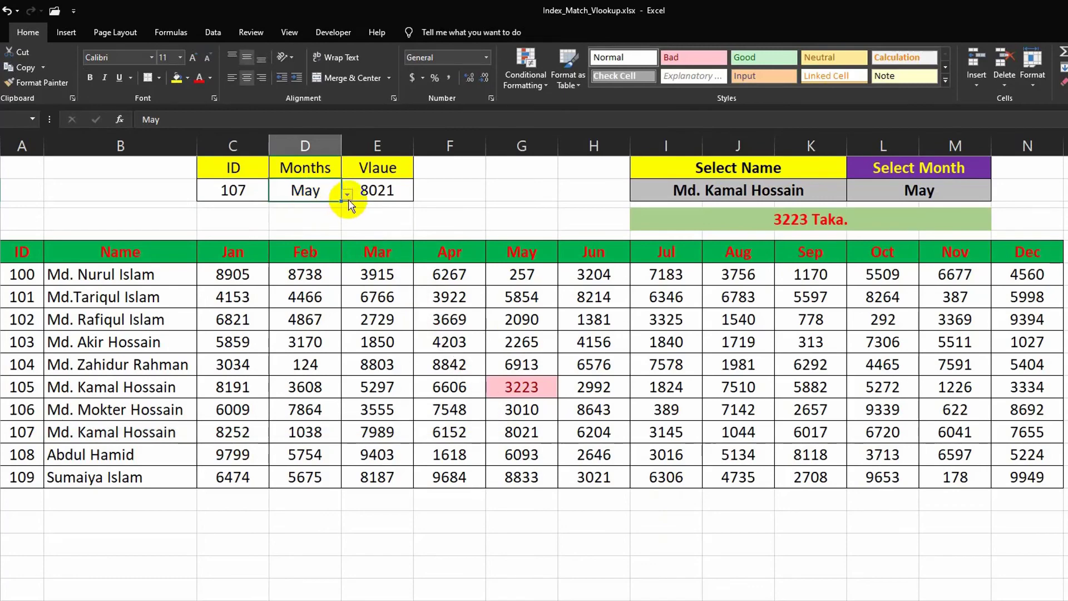
click(349, 198)
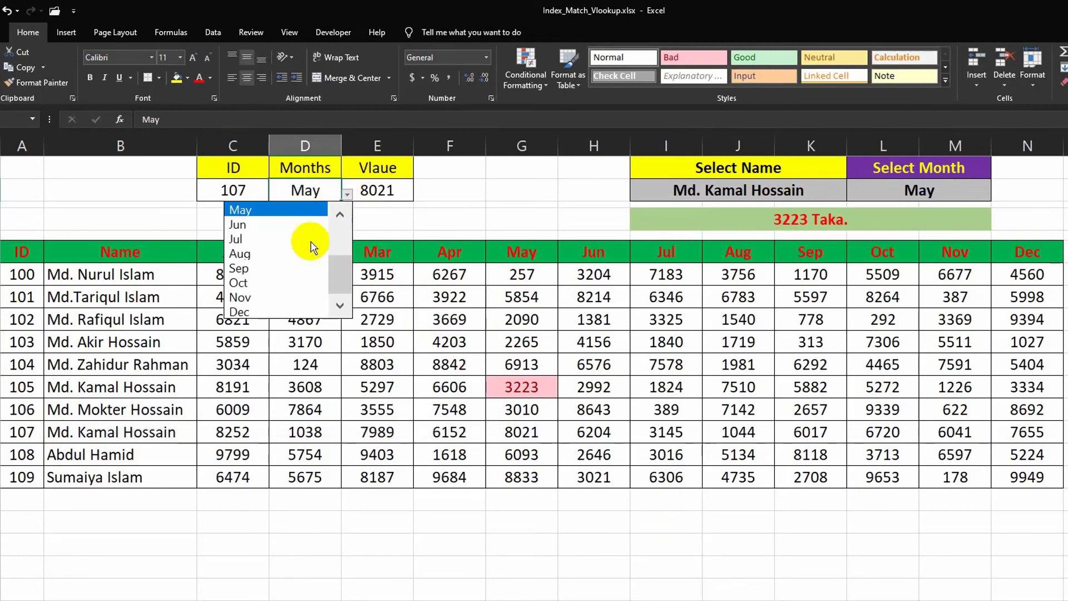
click(258, 299)
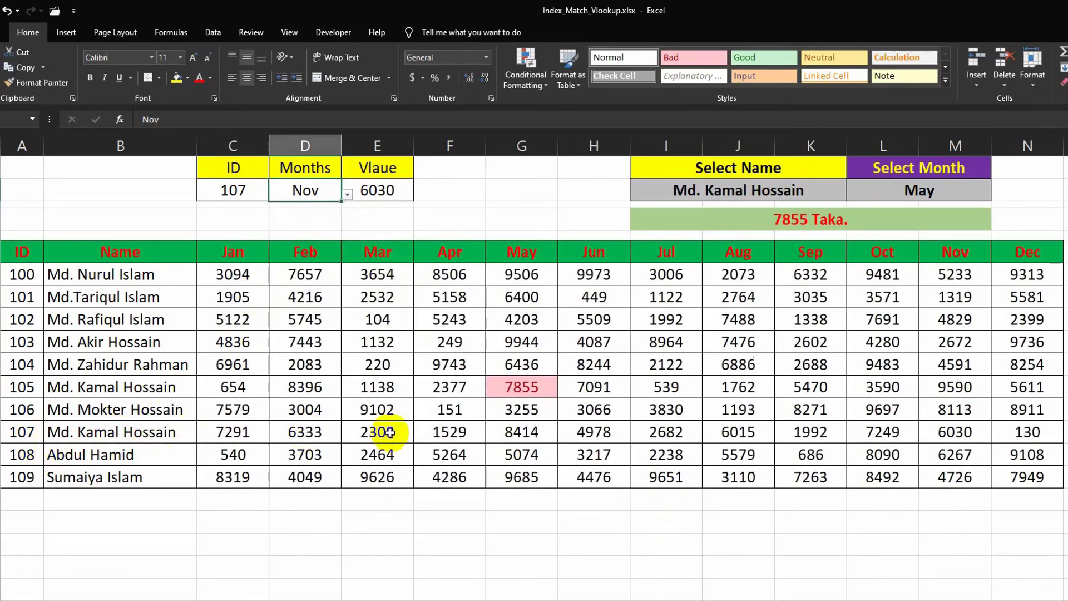